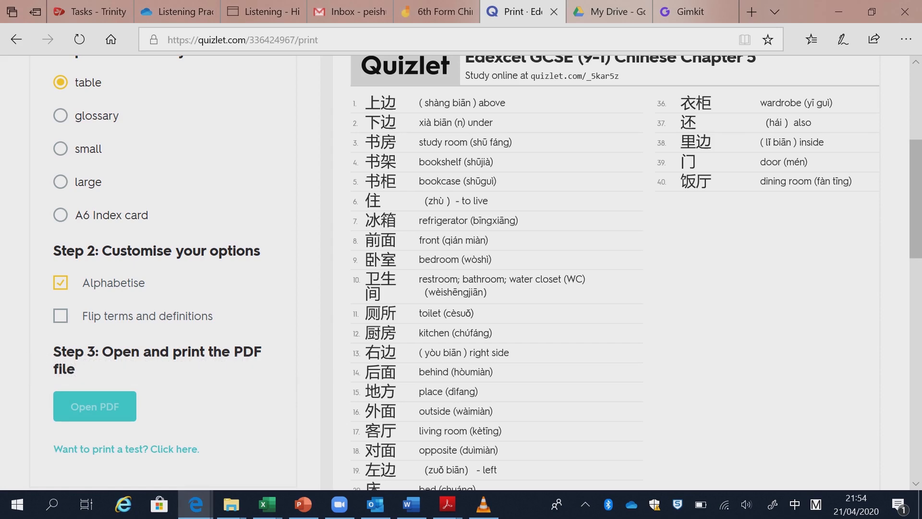
- Open the Chapter 5 set's Spell activity, answer the "left" prompt with 左边, and return to the set
scroll(461, 272, up, 5)
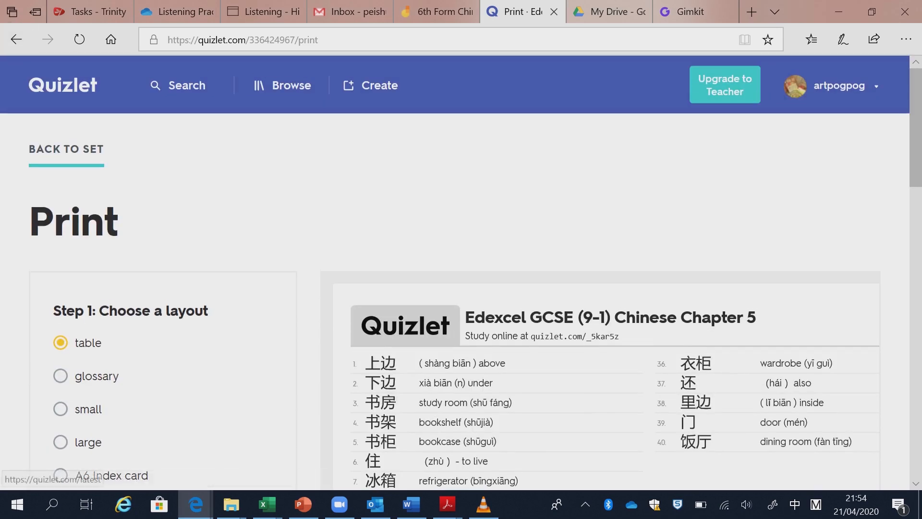
click(67, 149)
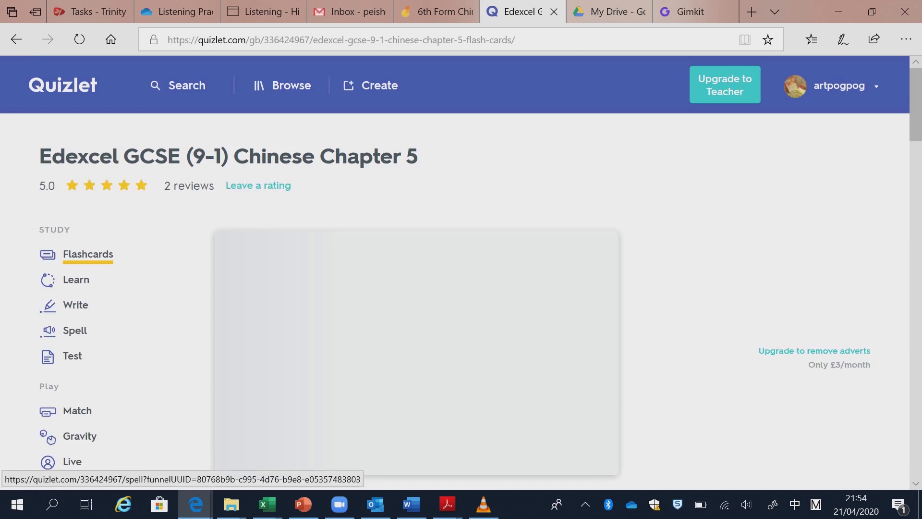
click(74, 330)
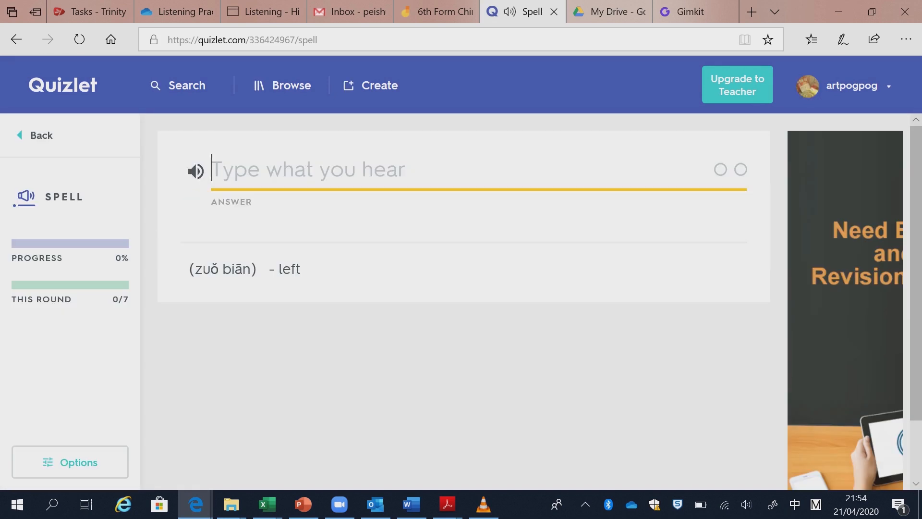
text(zuo)
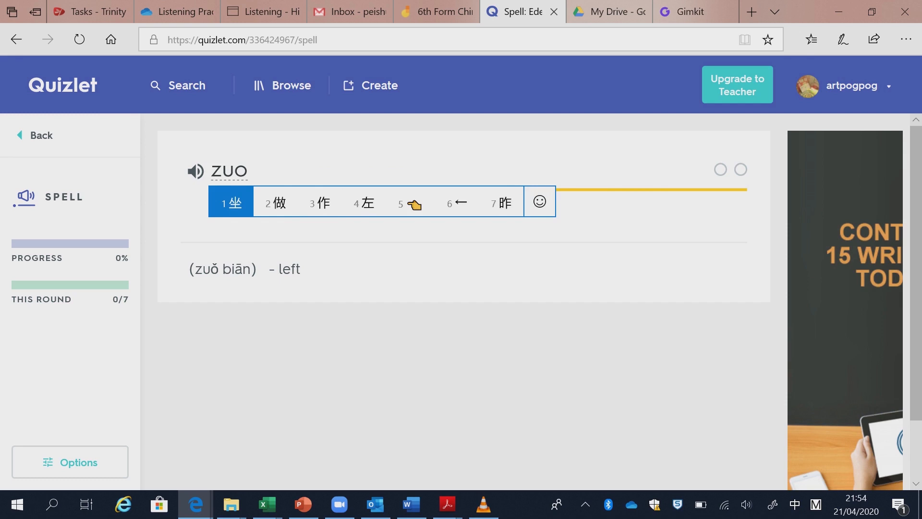
text(bia)
key(space)
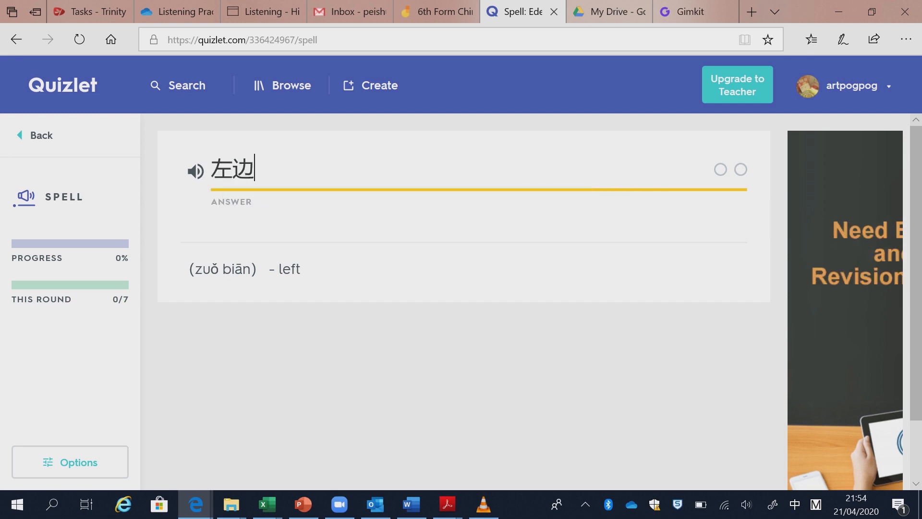
key(Return)
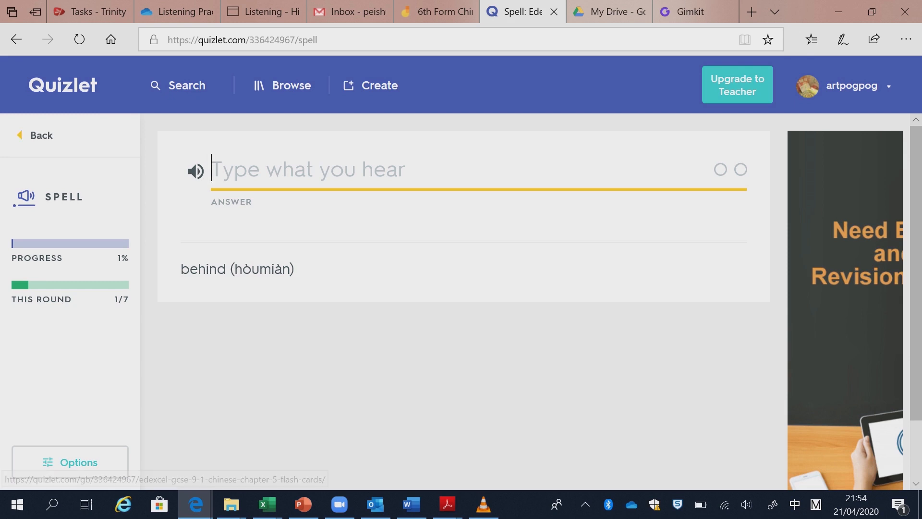
click(38, 135)
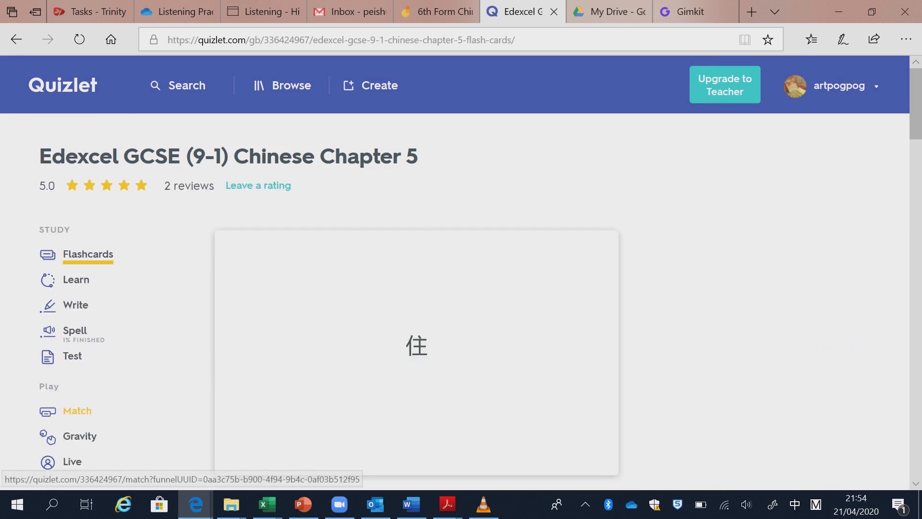
- Play the Match game, pairing "chair" with 椅子 and "bookcase" with 书柜, and return to the set
click(76, 410)
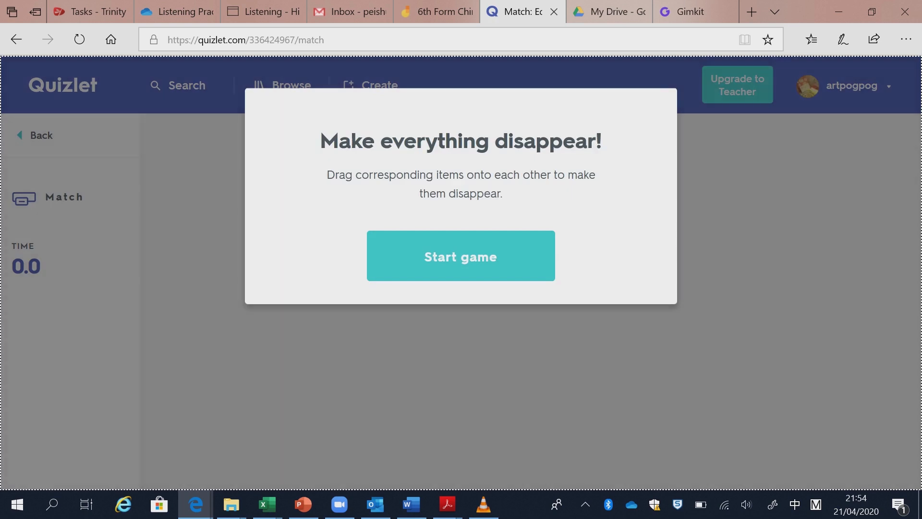
click(462, 256)
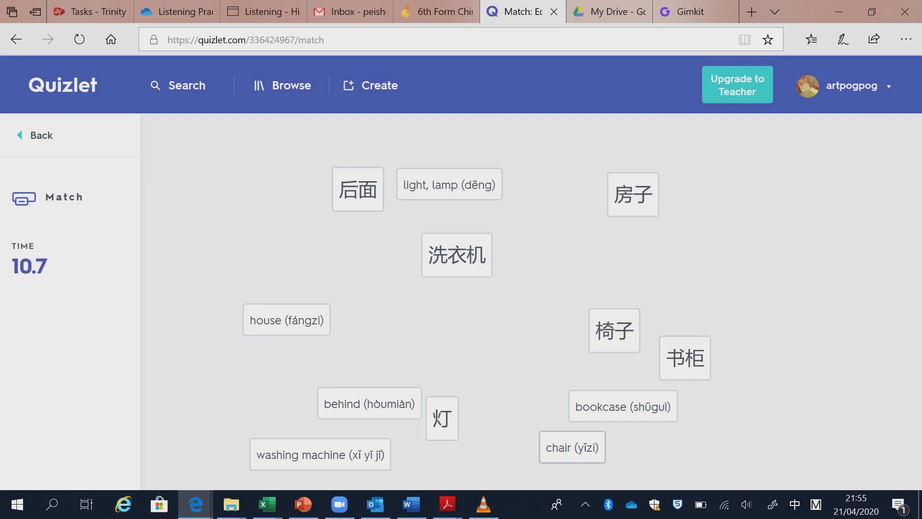
drag(572, 447, 596, 341)
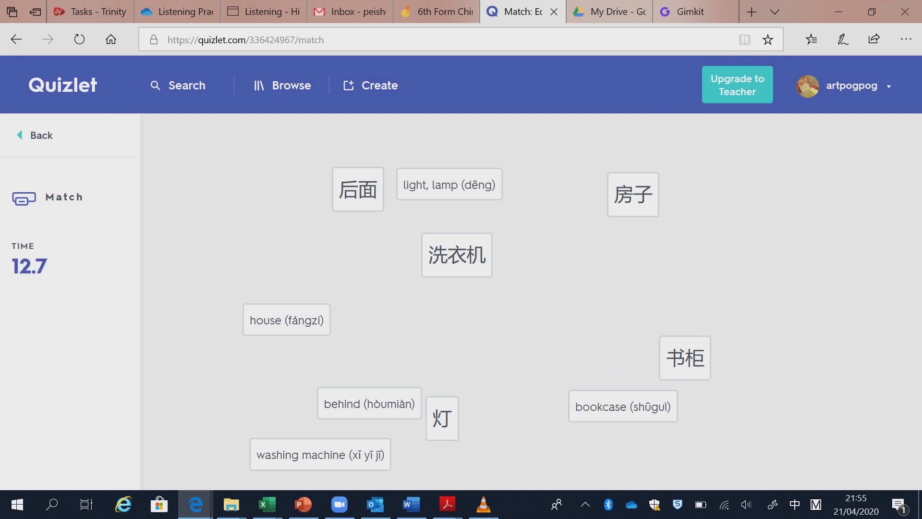
drag(623, 407, 710, 370)
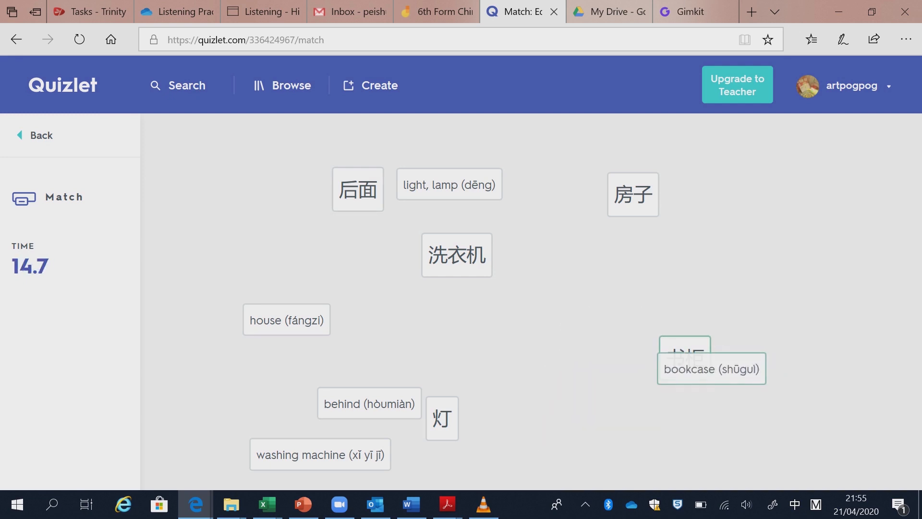
click(38, 135)
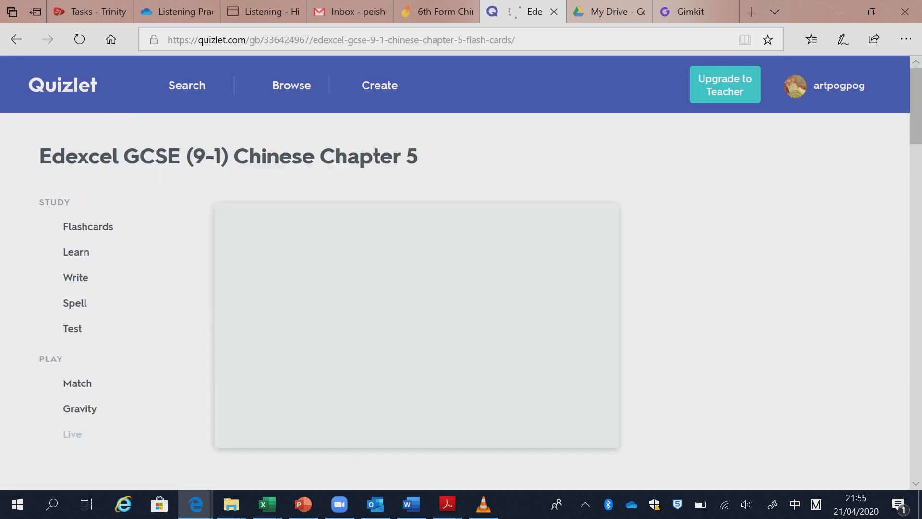
- Switch to the PowerPoint checklist, cancel the pending PDF save, and close the Quizlet vocabulary PDF window
key(alt+Tab)
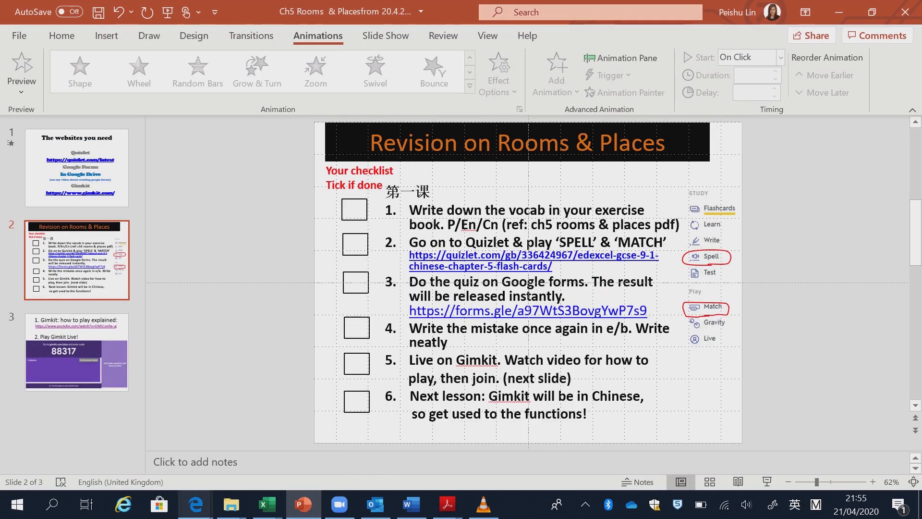
mouse_move(195, 503)
click(273, 447)
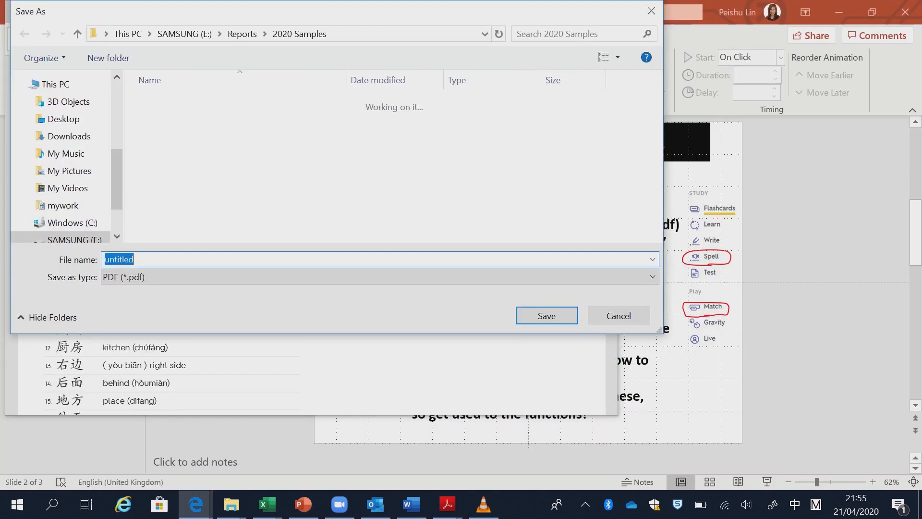
click(611, 315)
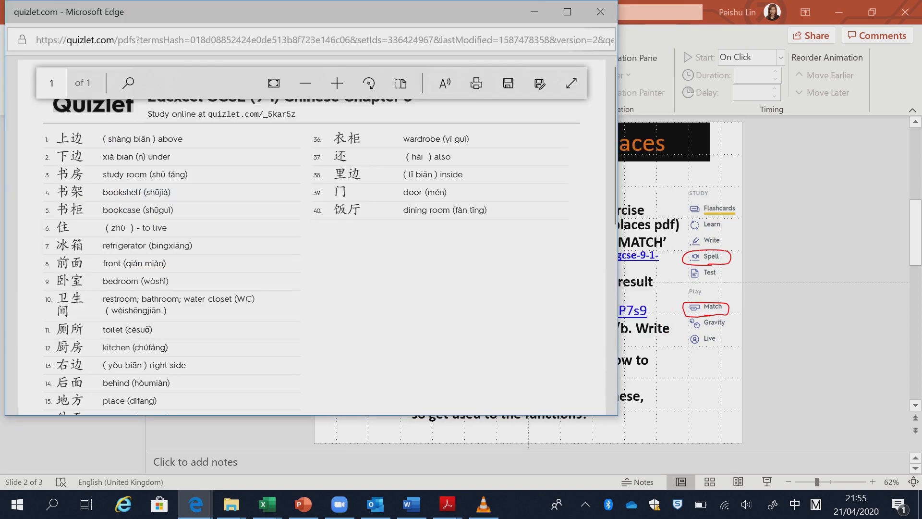
click(600, 12)
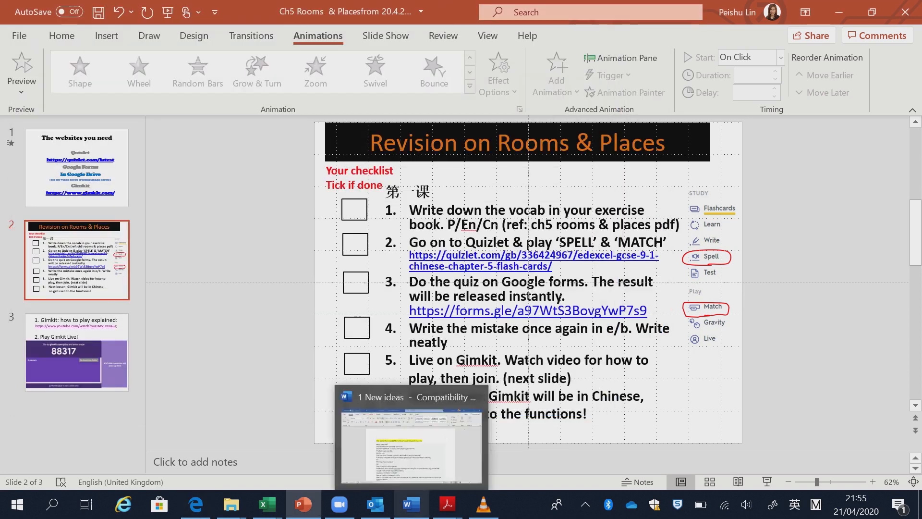
- Switch back to the Chapter 5 set in Edge and open its multiple-choice Test
click(195, 504)
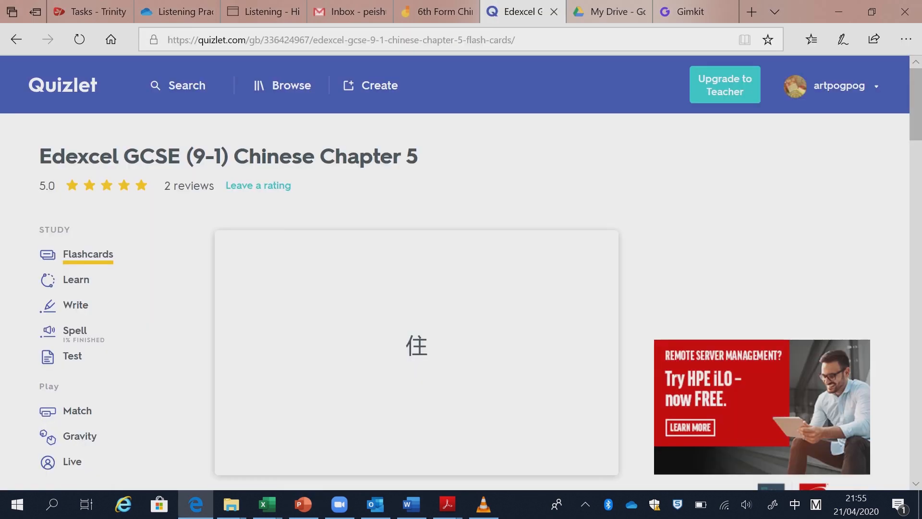
scroll(461, 272, down, 4)
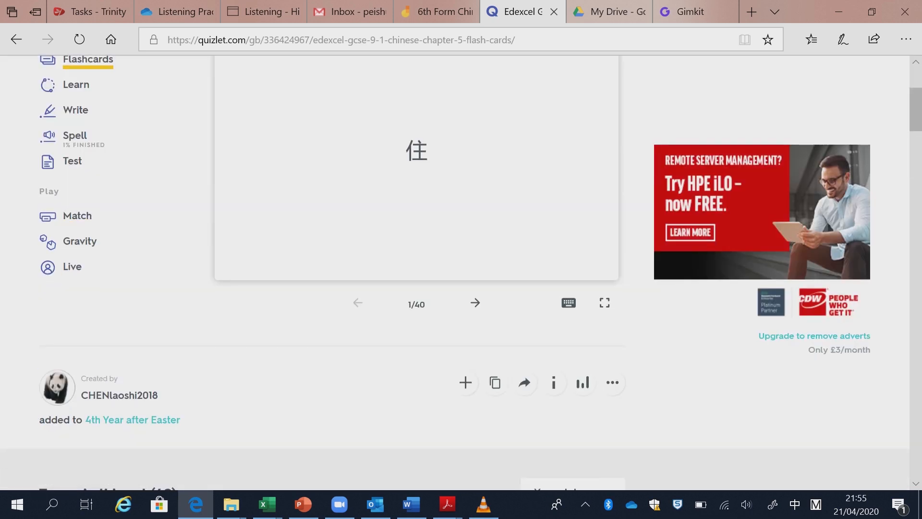
click(72, 161)
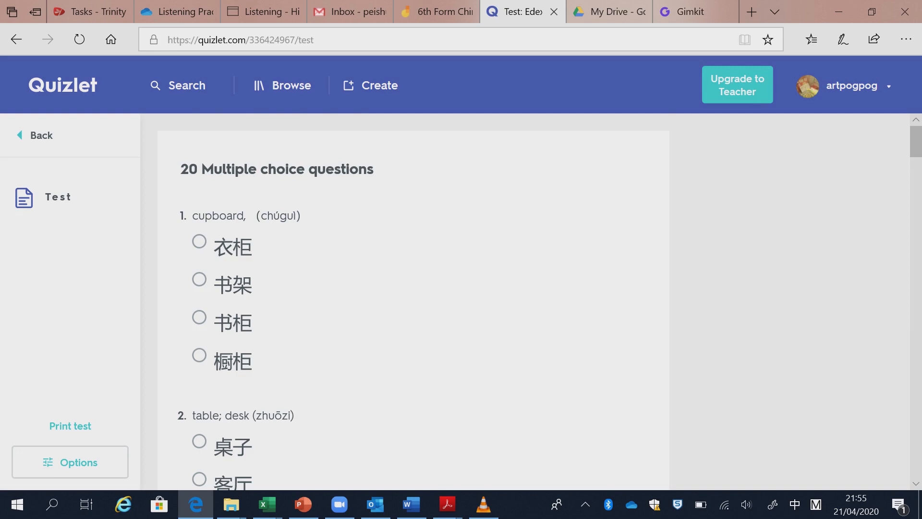
scroll(413, 303, down, 1)
scroll(413, 302, up, 1)
- In the test options, set the questions to be answered with English instead of Chinese (Simplified)
click(72, 462)
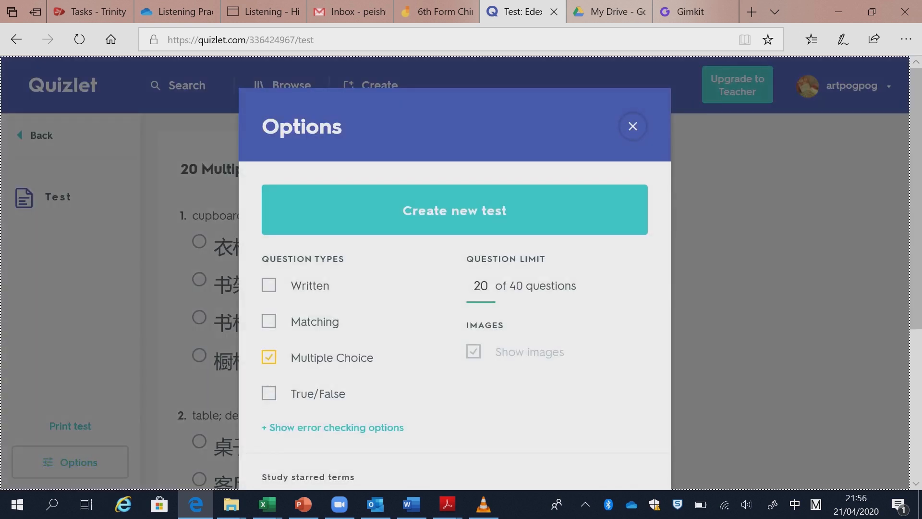
scroll(455, 264, down, 5)
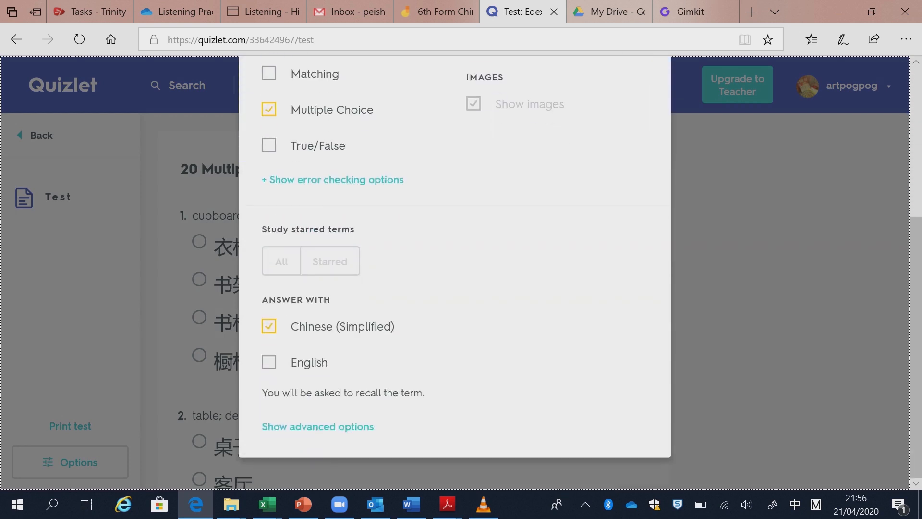
click(269, 326)
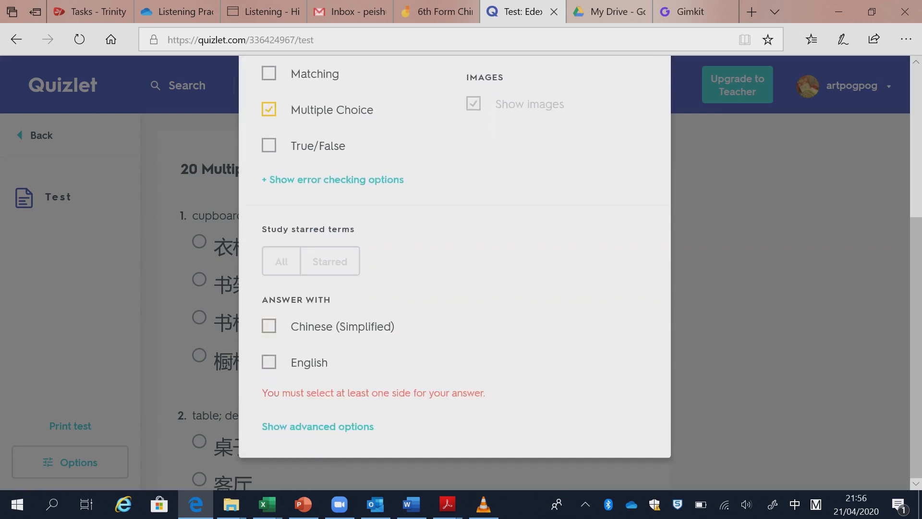
click(269, 362)
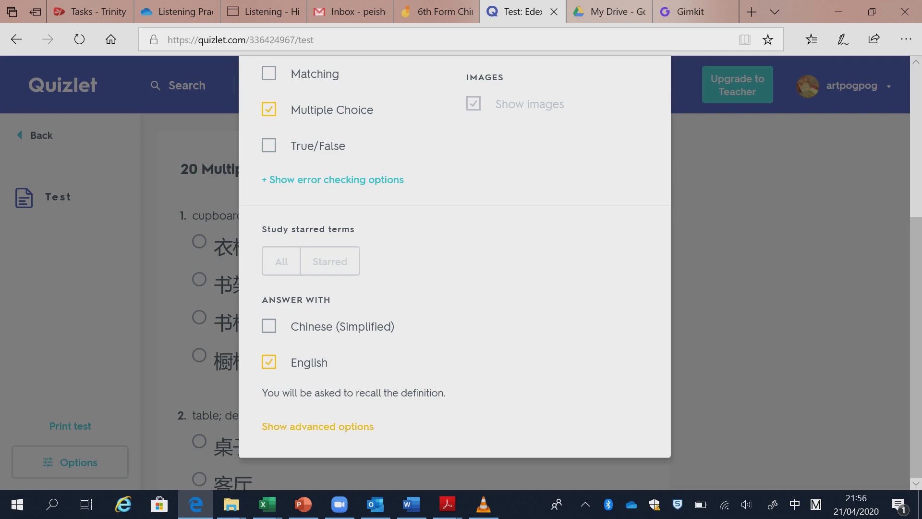
- Set the question limit to 40 and create the new test
scroll(433, 288, up, 3)
drag(490, 168, 472, 168)
text(40)
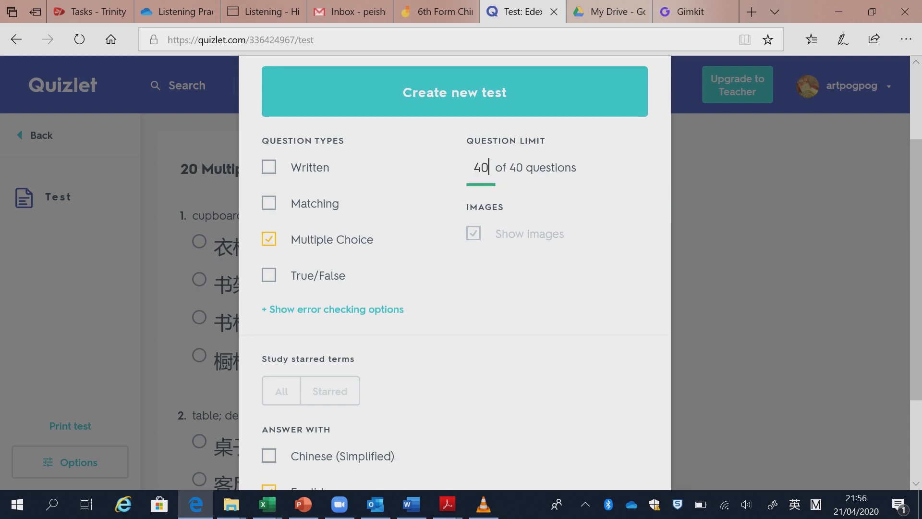
scroll(455, 269, down, 3)
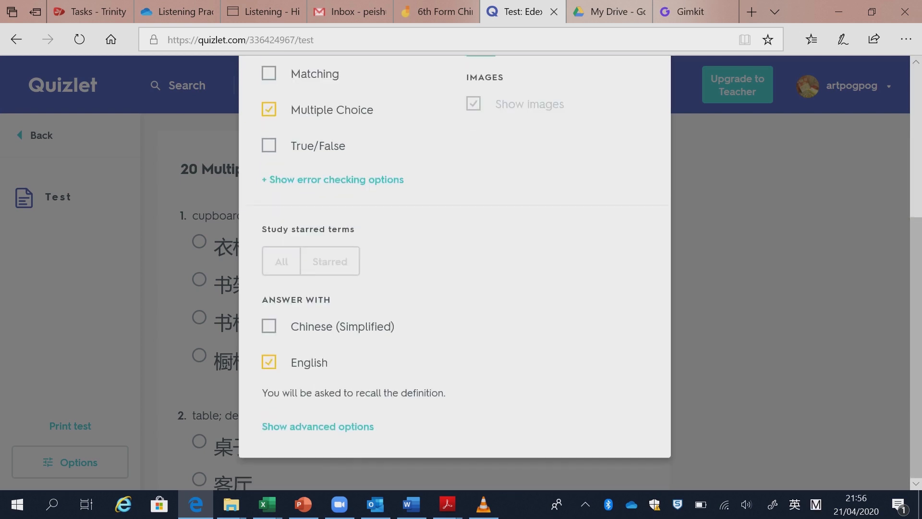
scroll(455, 269, up, 4)
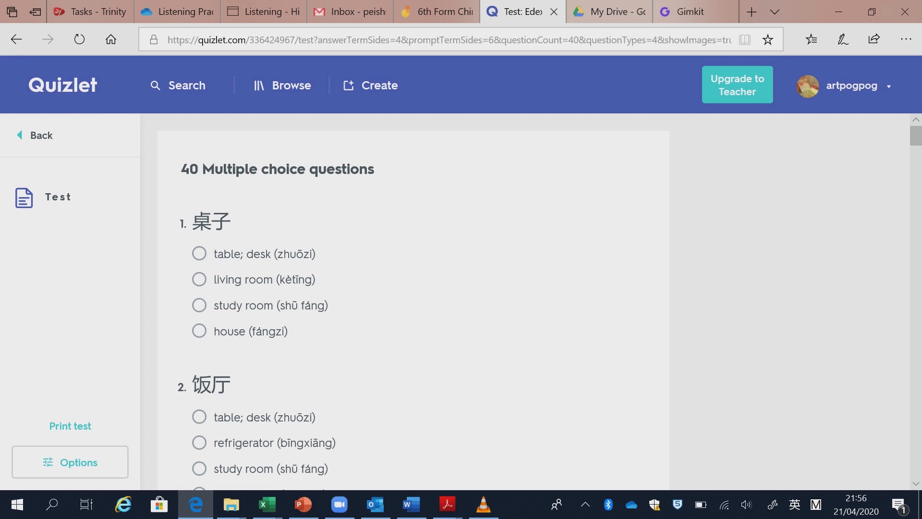
- Review the 40 questions and output the test through Microsoft Print to PDF, cancelling at the file-saving dialog
scroll(413, 303, down, 2)
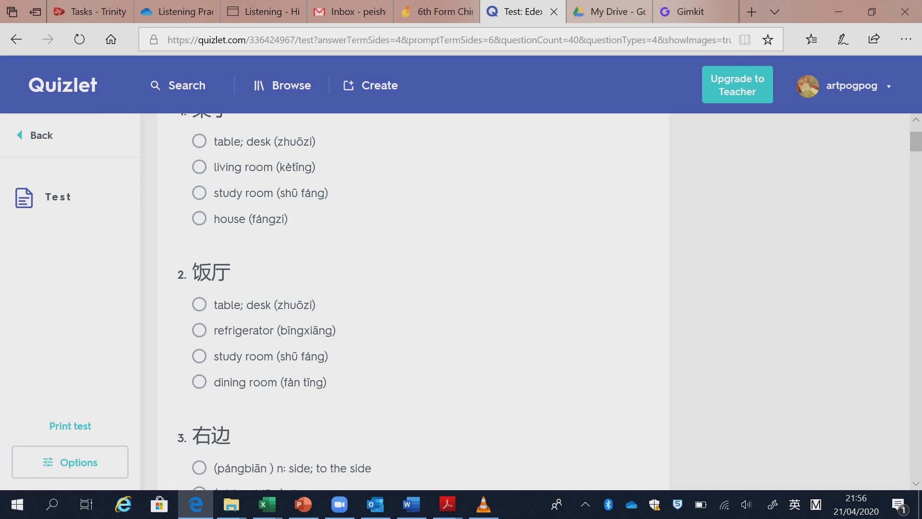
scroll(413, 303, down, 3)
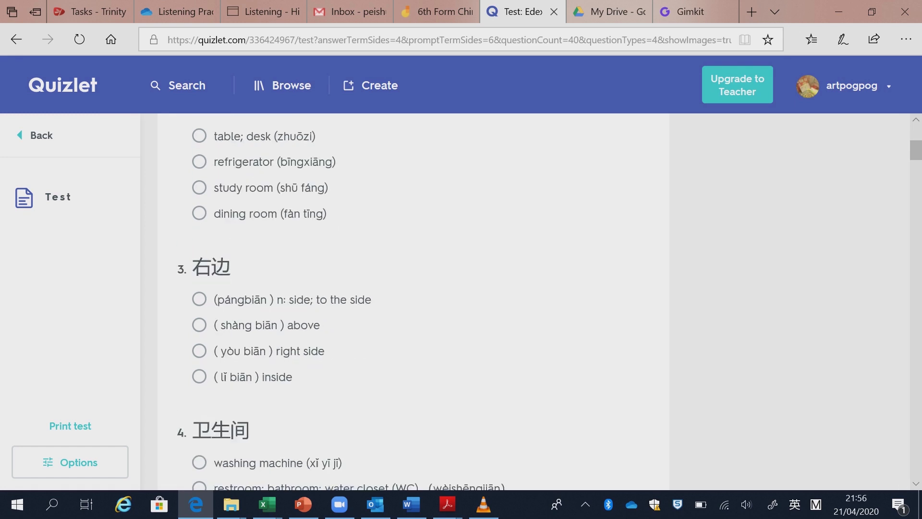
scroll(413, 303, down, 20)
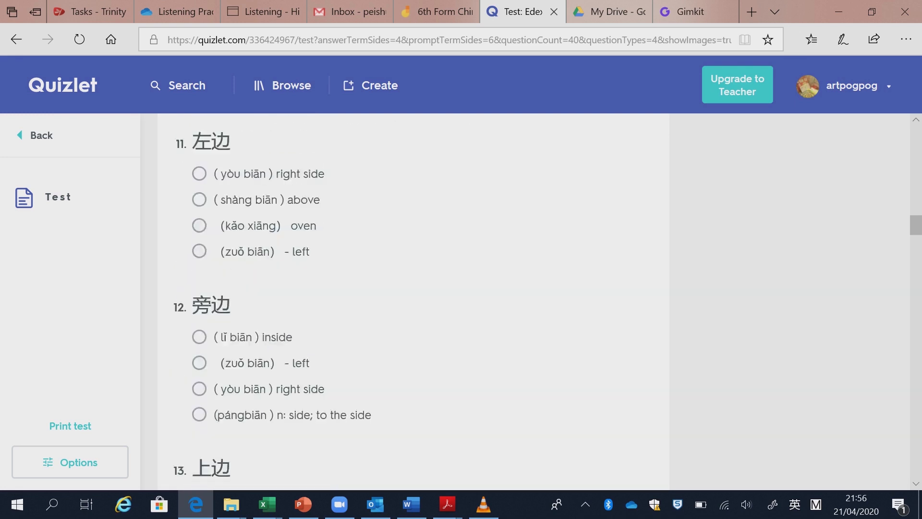
scroll(413, 303, down, 20)
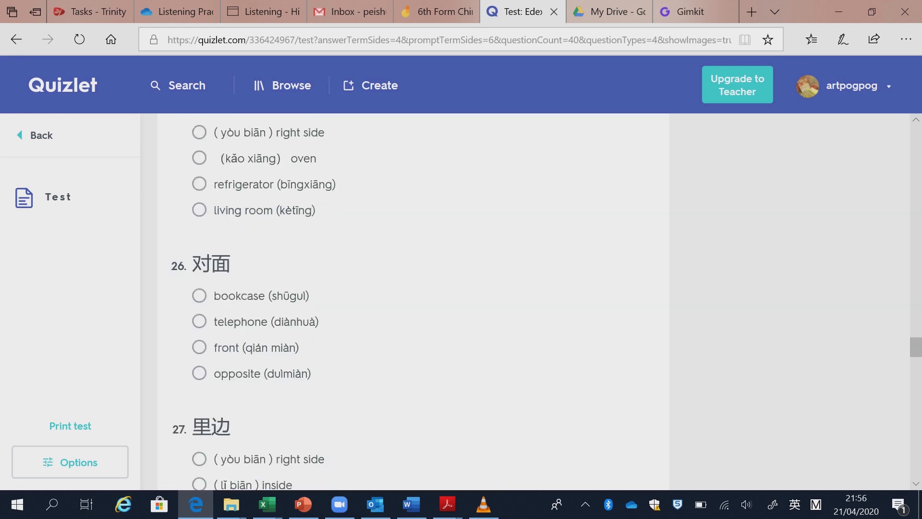
scroll(413, 303, down, 18)
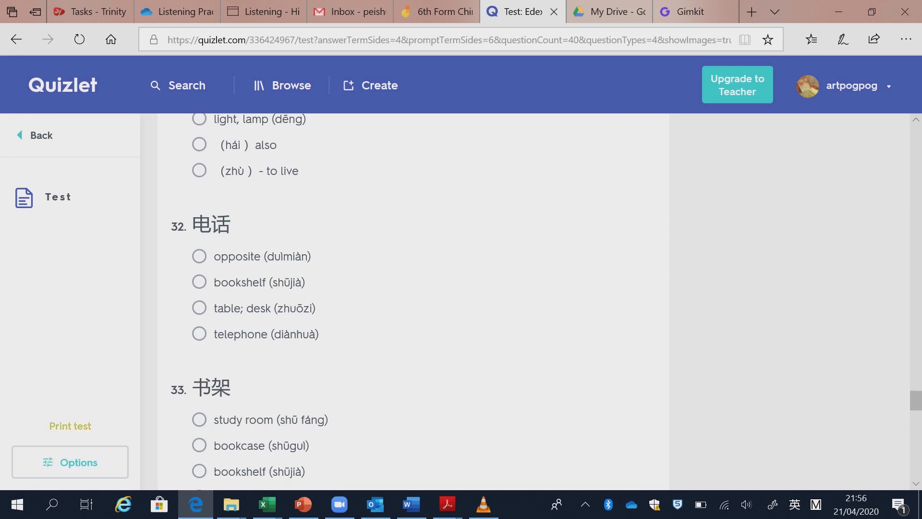
click(70, 426)
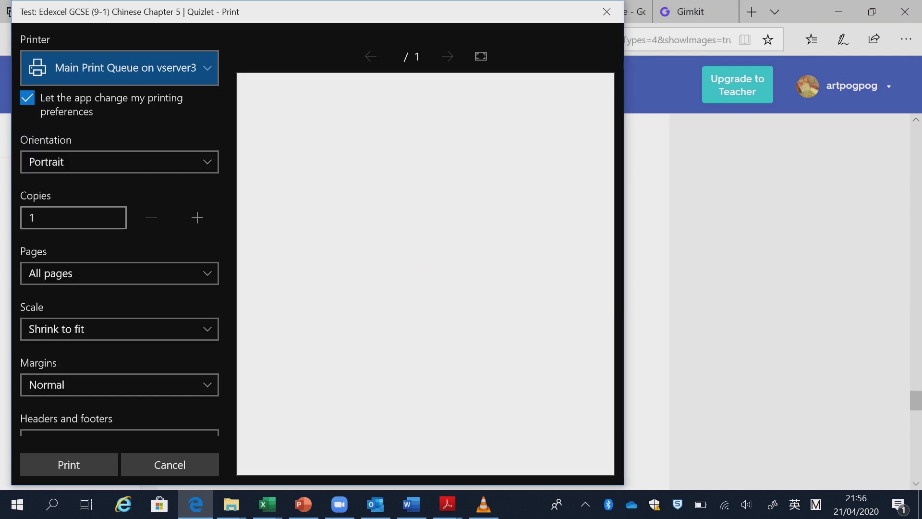
click(120, 68)
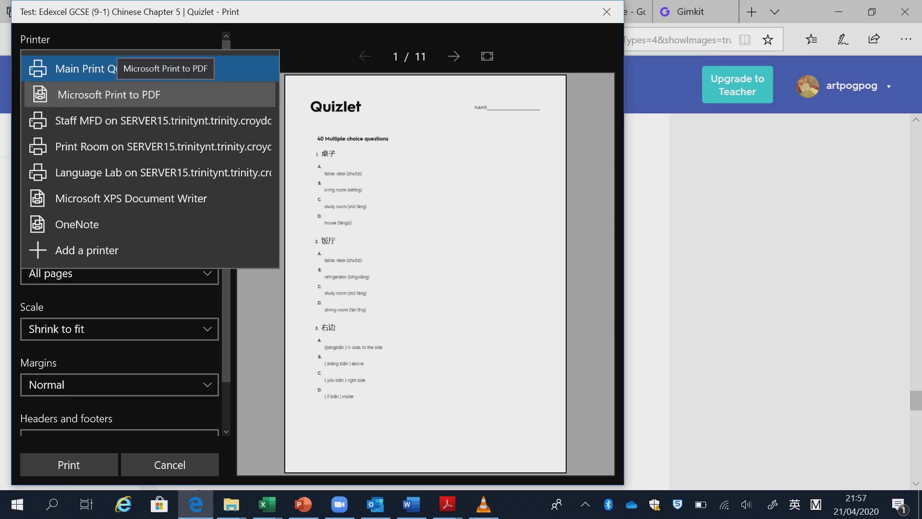
click(144, 95)
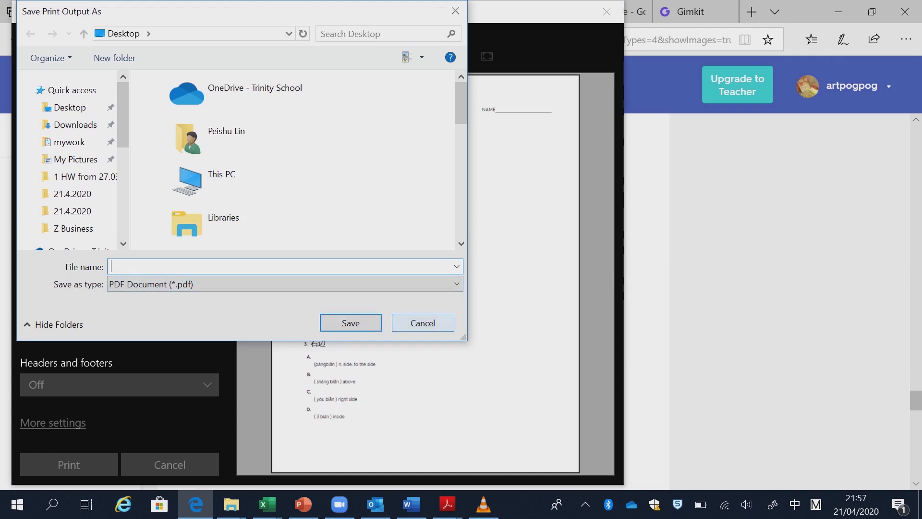
click(423, 323)
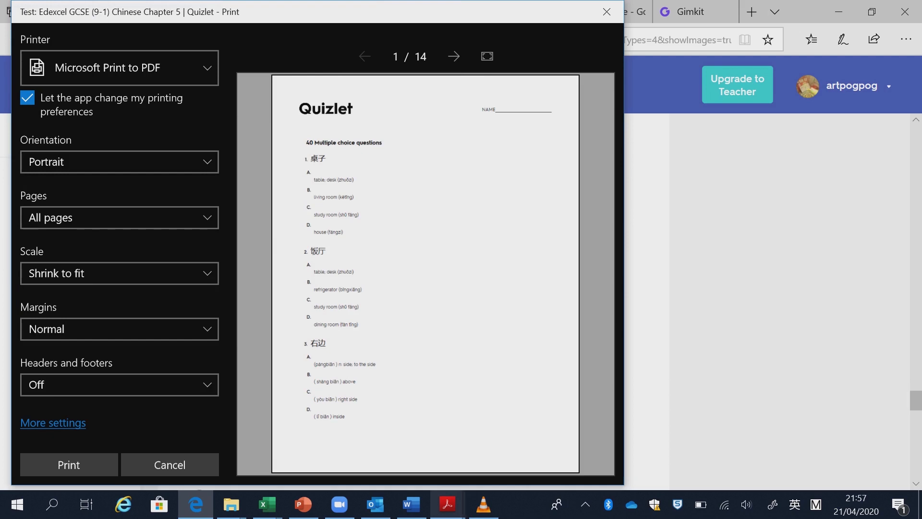
- Switch to the Chapter 5 Quizlet test PDF in Adobe Acrobat Reader and look through its multiple-choice questions up to question 17
mouse_move(448, 504)
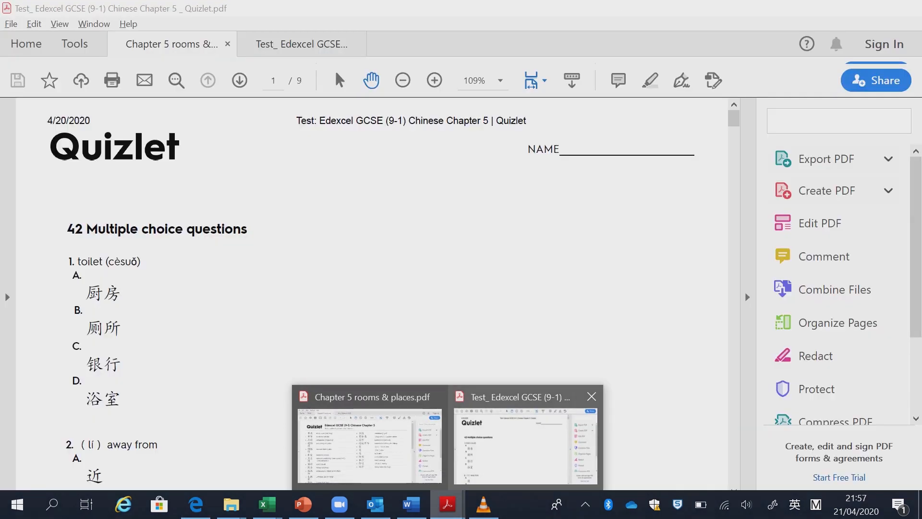
click(526, 445)
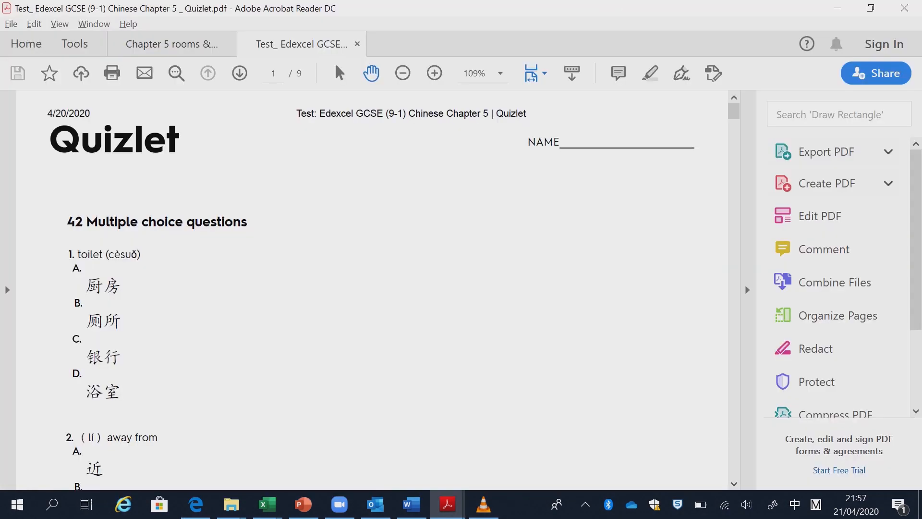
scroll(370, 288, down, 5)
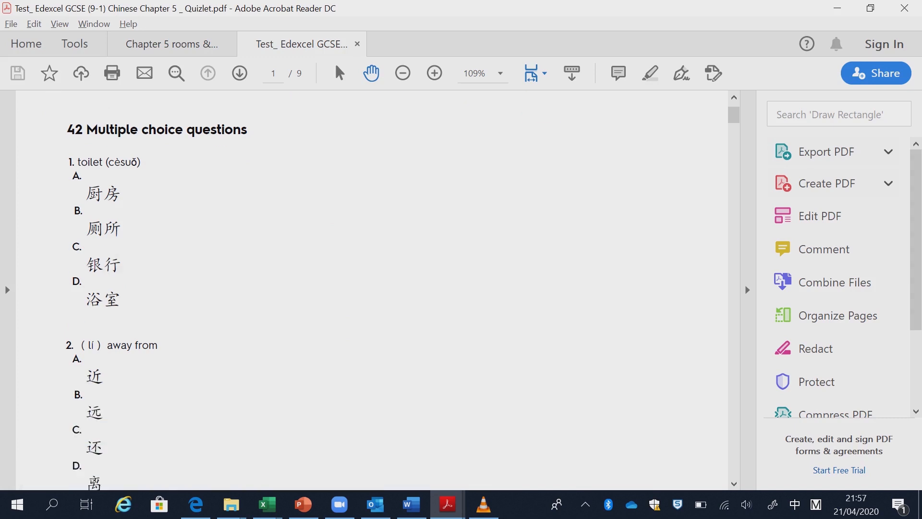
scroll(370, 289, down, 15)
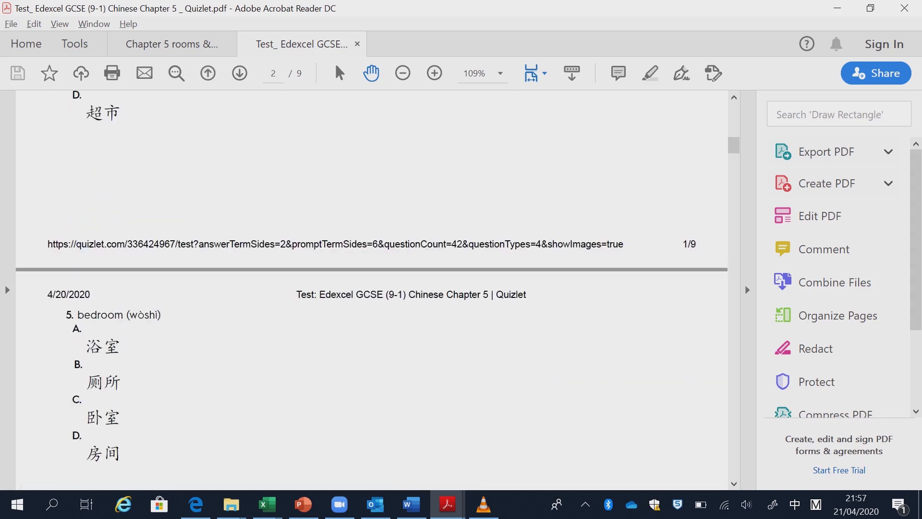
scroll(370, 288, down, 15)
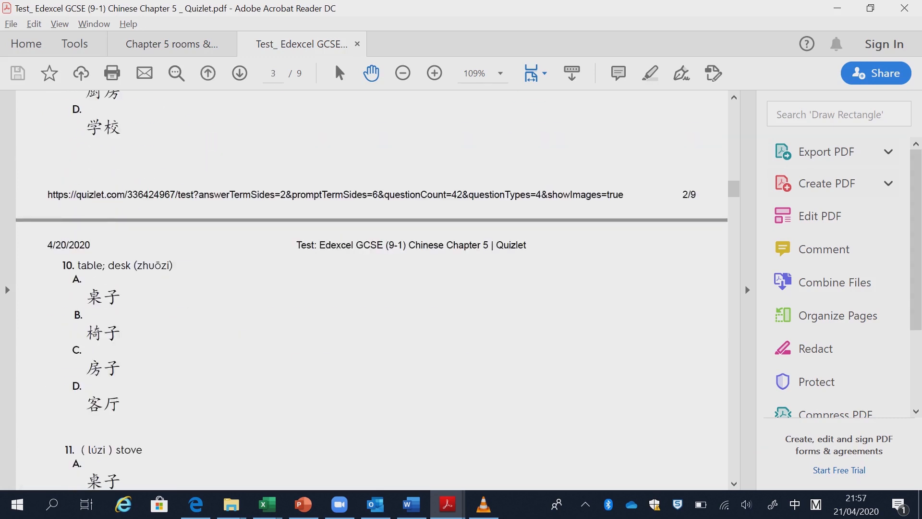
scroll(370, 289, down, 15)
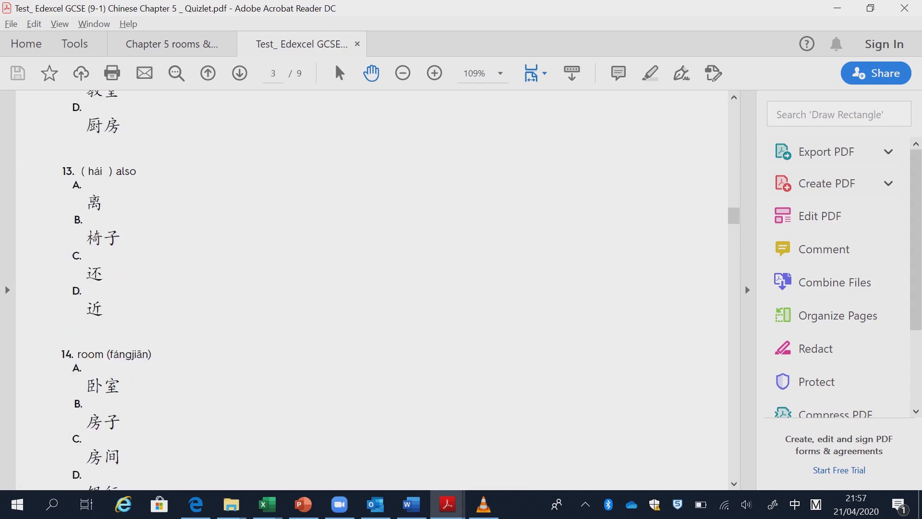
scroll(370, 288, down, 15)
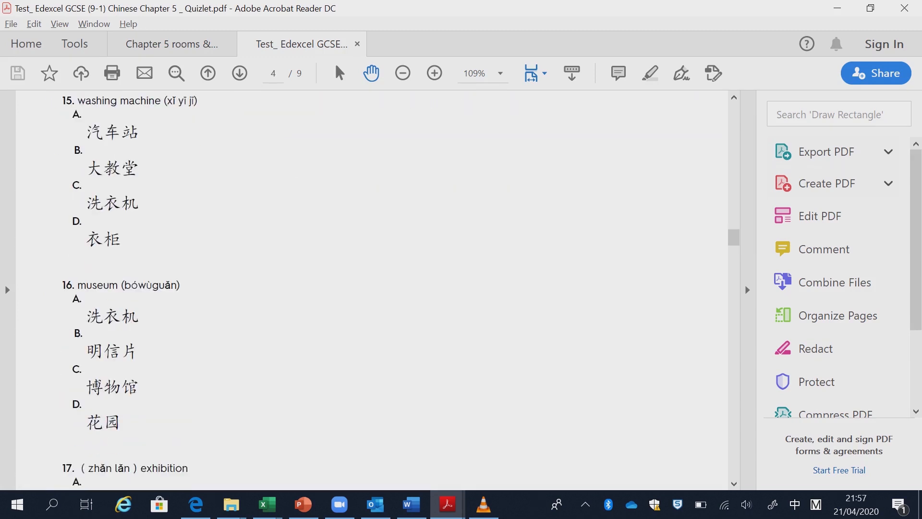
scroll(370, 289, down, 3)
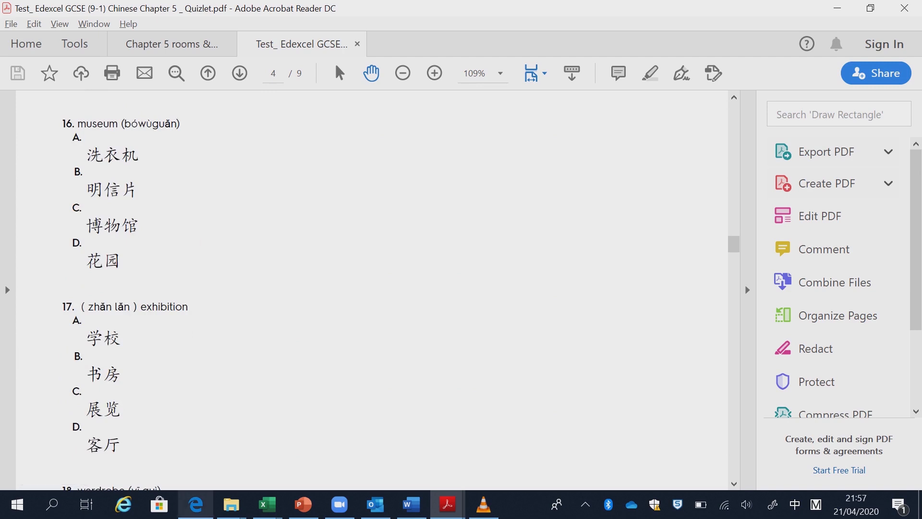
- Switch back to Edge and create a new blank Google Form from My Drive in Google Drive
mouse_move(195, 504)
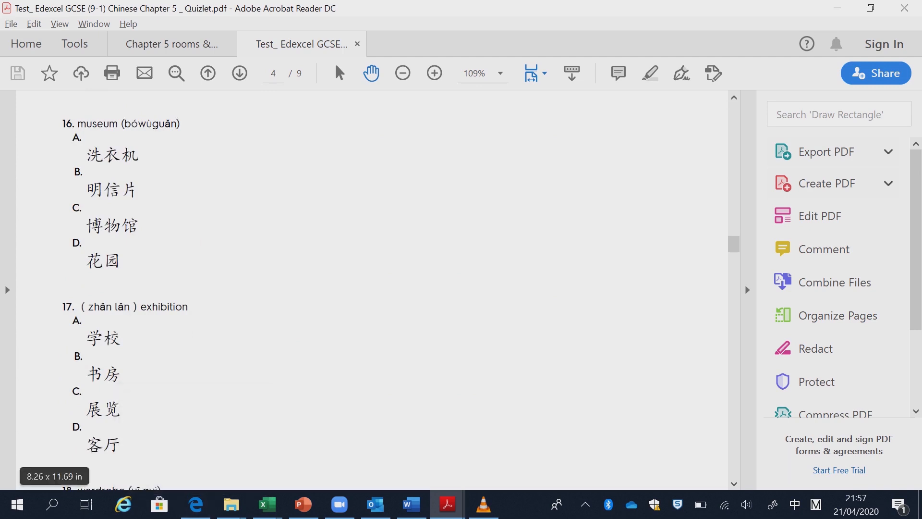
click(195, 504)
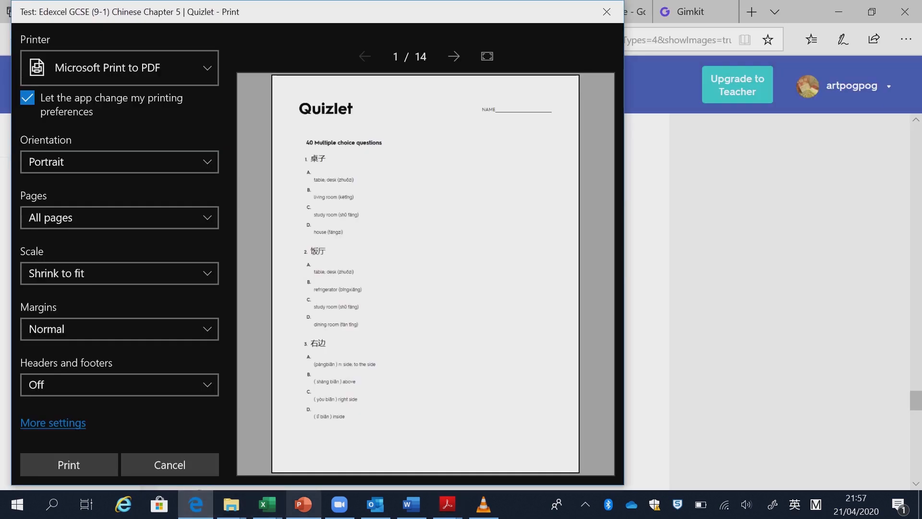
click(512, 11)
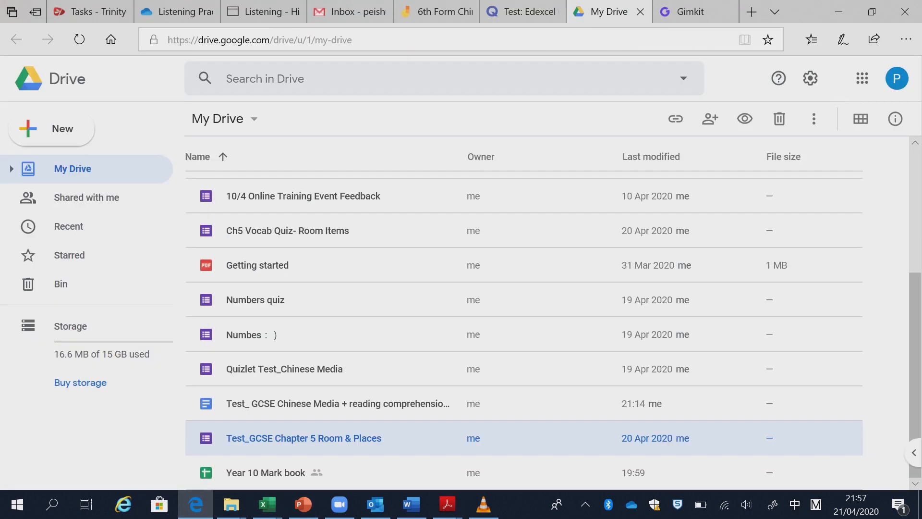
scroll(524, 312, up, 1)
click(218, 119)
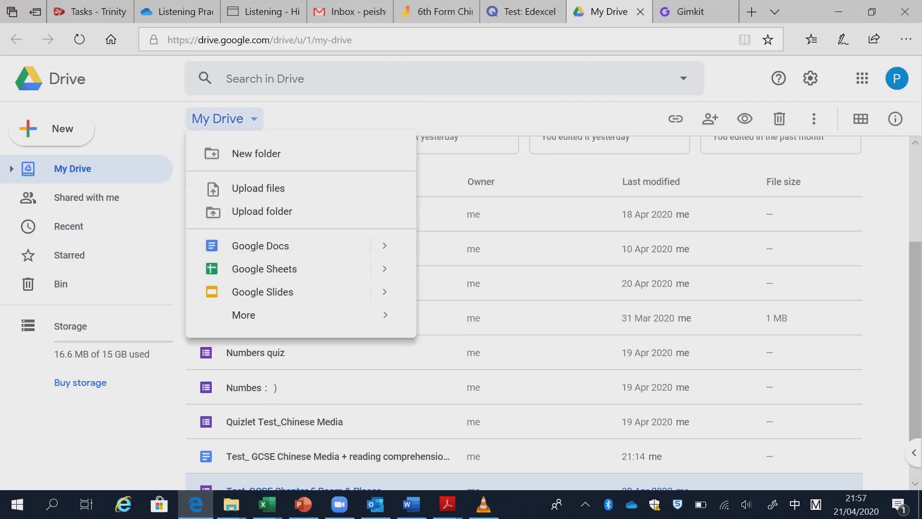
mouse_move(288, 315)
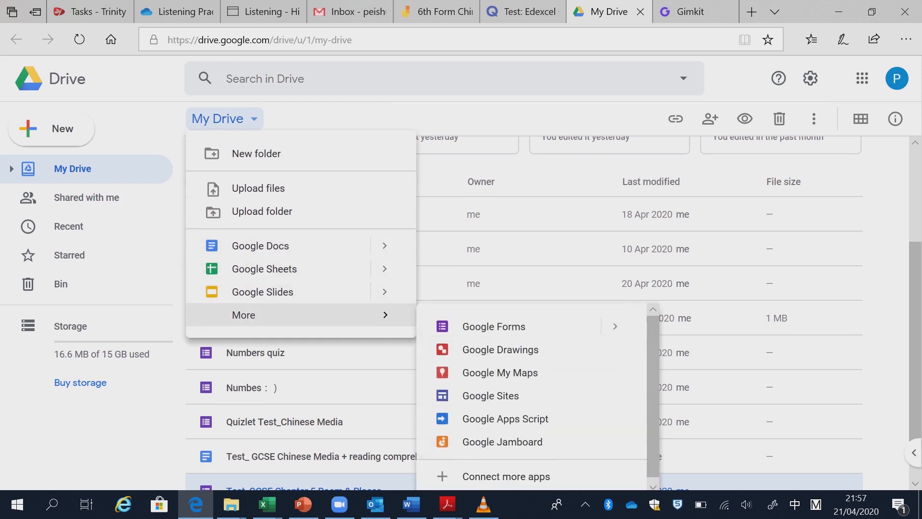
click(494, 327)
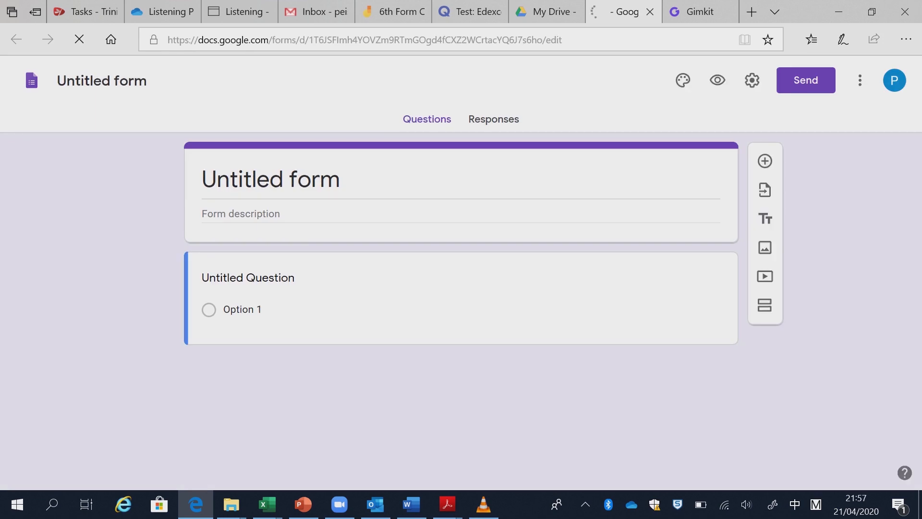
- Make the untitled form a quiz in its settings and save them
click(740, 80)
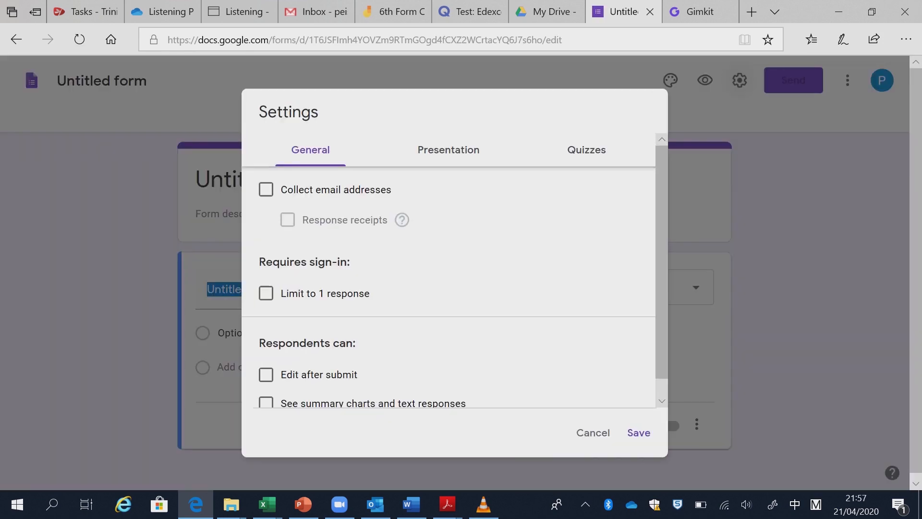
click(587, 150)
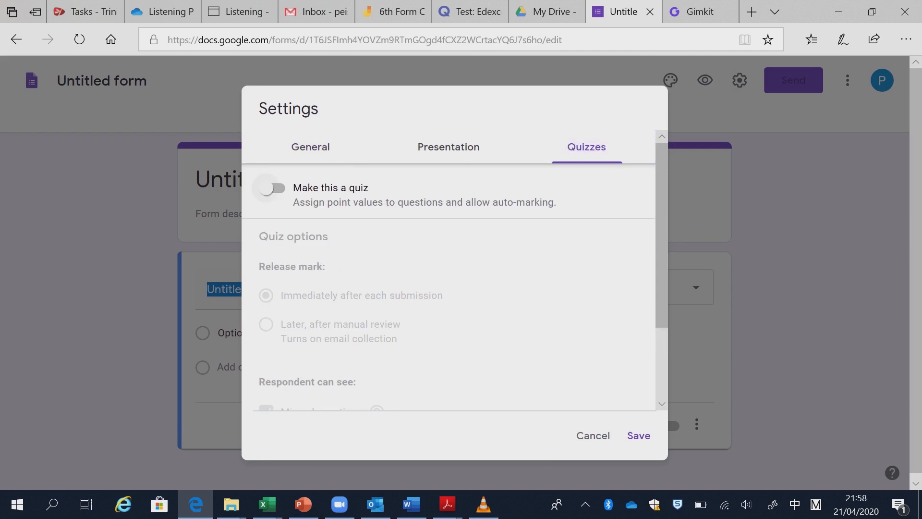
click(272, 187)
click(639, 435)
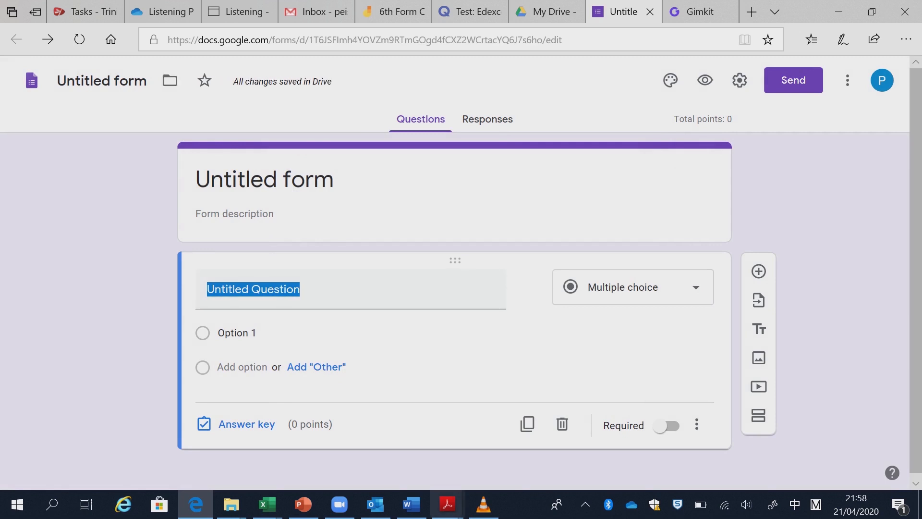
- Title the first question 1, make it required and shuffle its option order
mouse_move(447, 504)
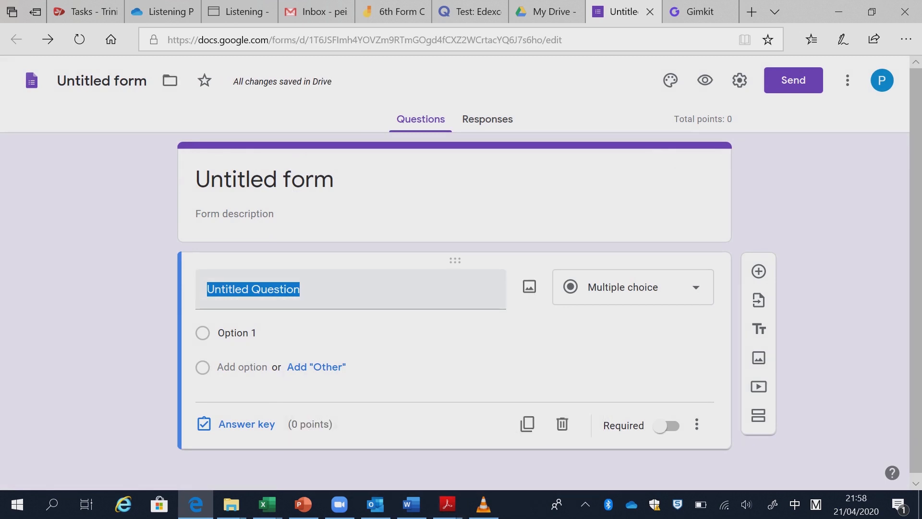
text(1)
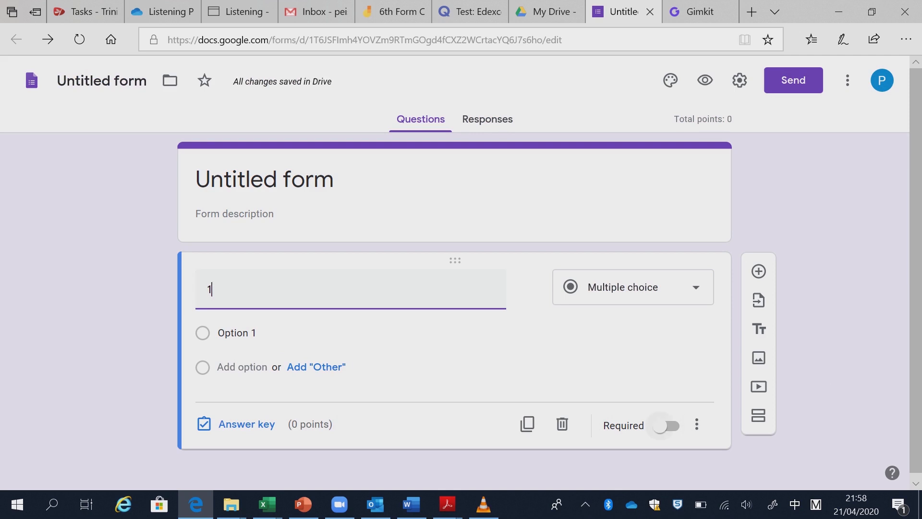
click(667, 426)
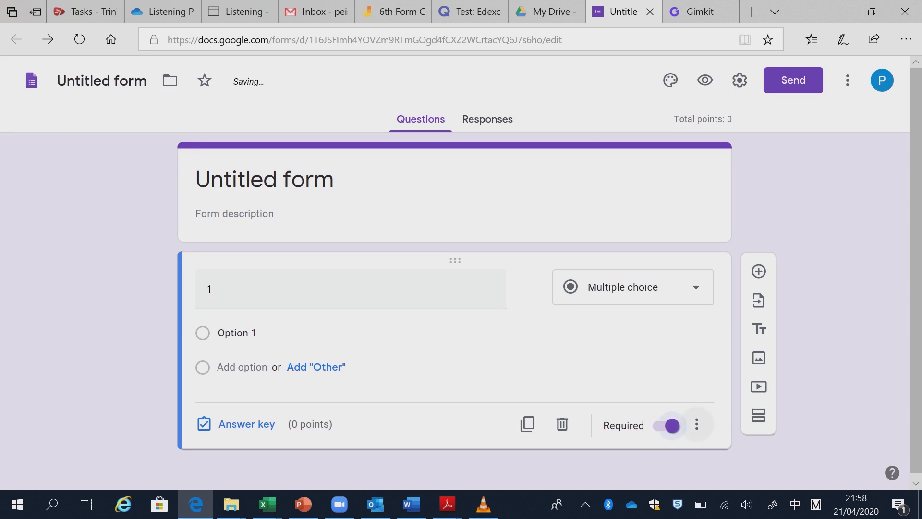
click(697, 424)
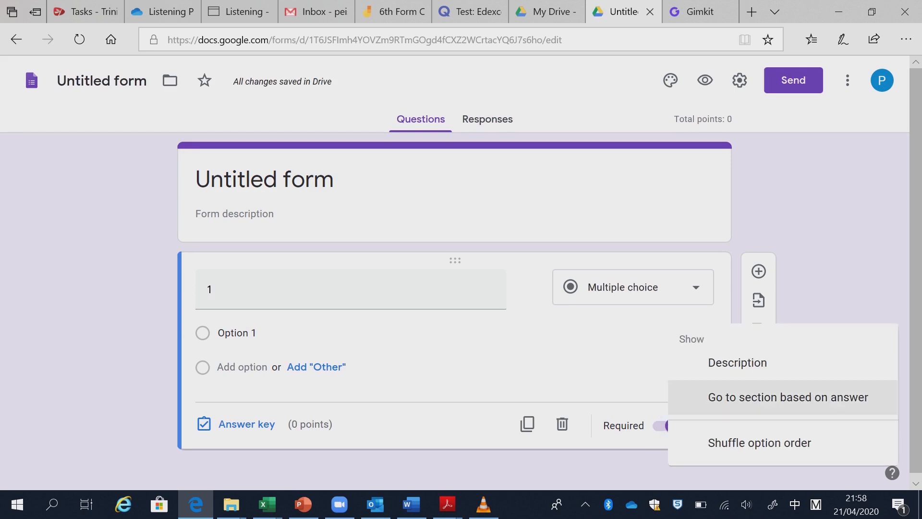
click(759, 443)
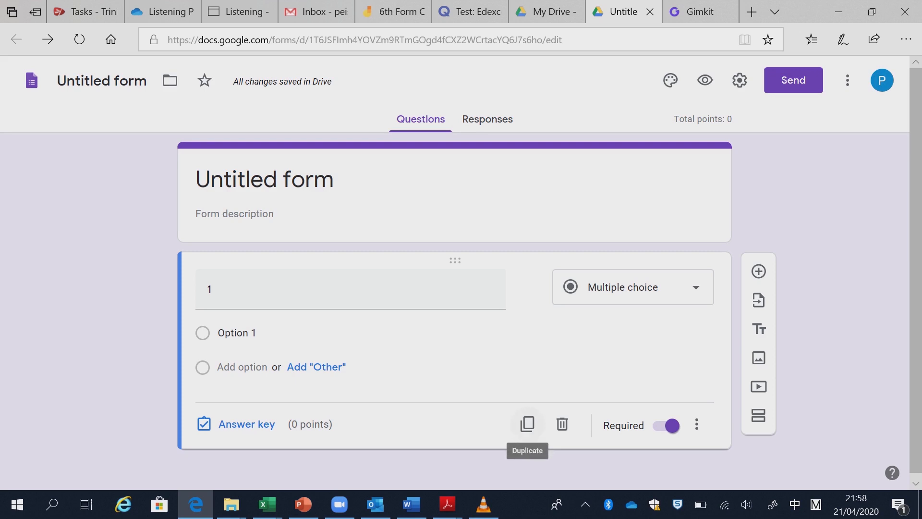
click(247, 424)
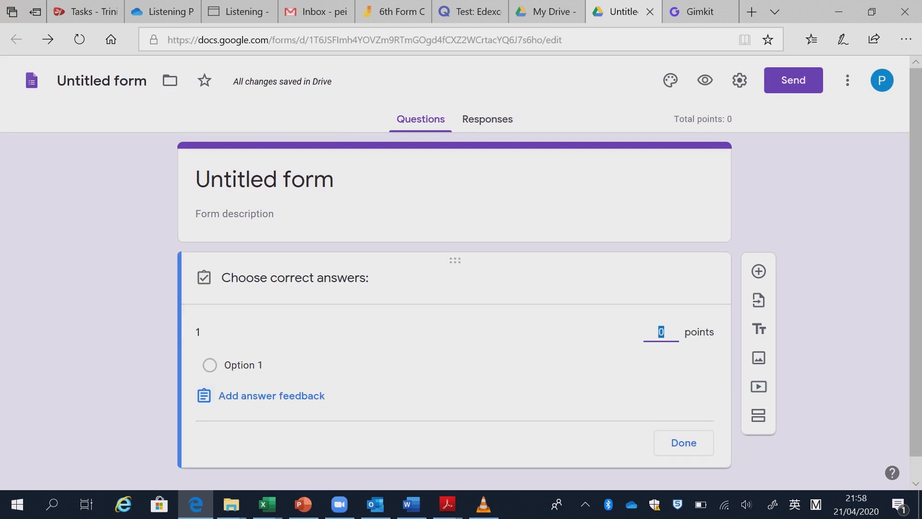
key(Tab)
key(space)
key(Tab)
key(Tab)
key(Return)
- Label the first two answer options of question 1 with the capital letters A and B
key(Tab)
key(Tab)
key(Tab)
text(a)
key(Tab)
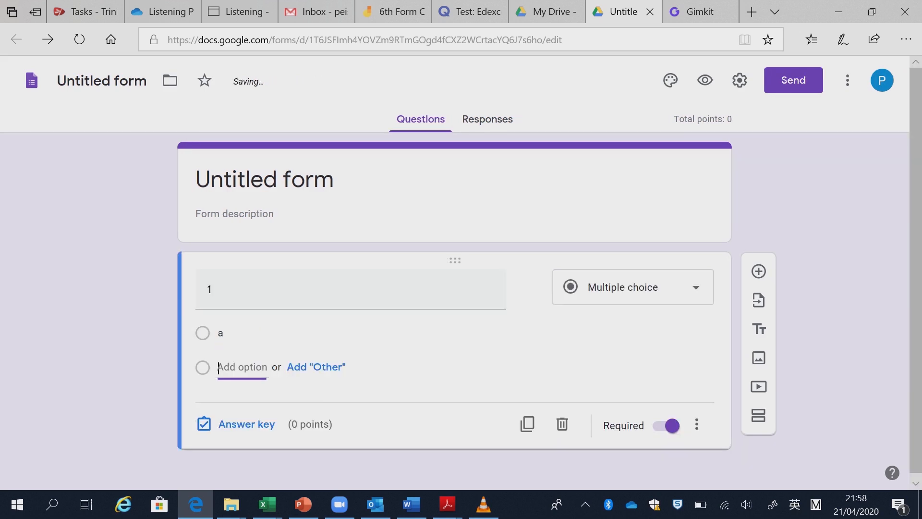
key(Return)
text(B)
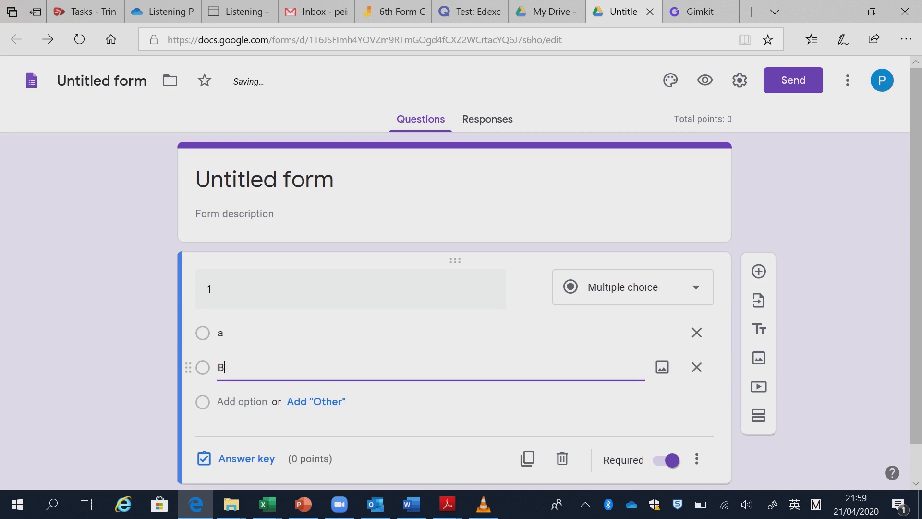
key(shift+Tab)
click(224, 333)
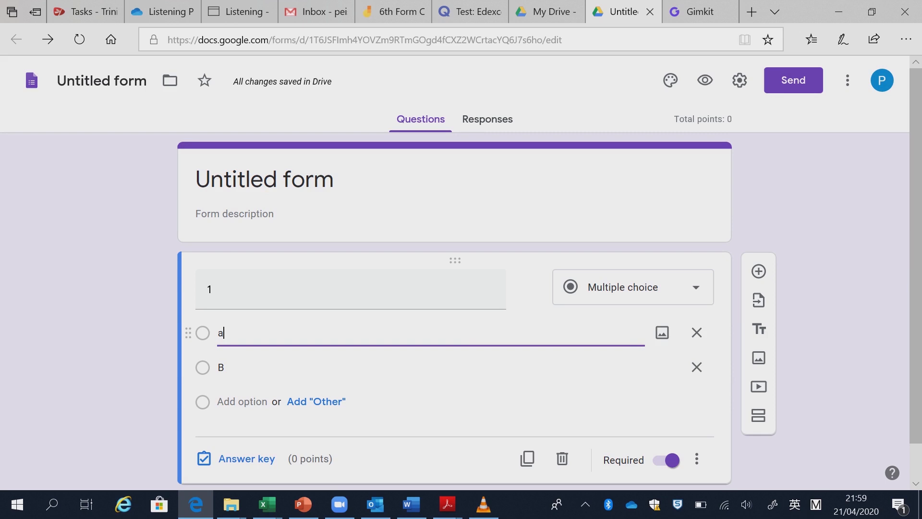
key(BackSpace)
text(A)
- Add two more answer options, C and D, to question 1
key(Tab)
key(Tab)
key(Return)
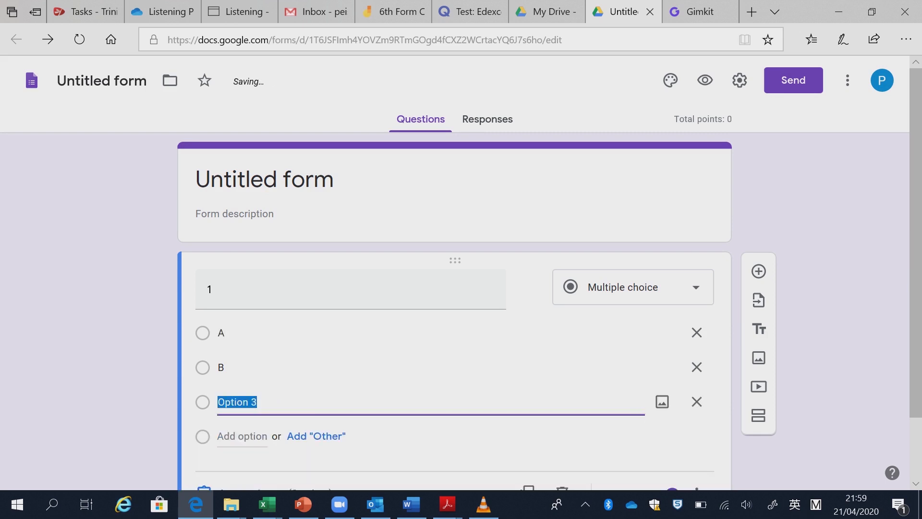
text(C)
key(Return)
text(D)
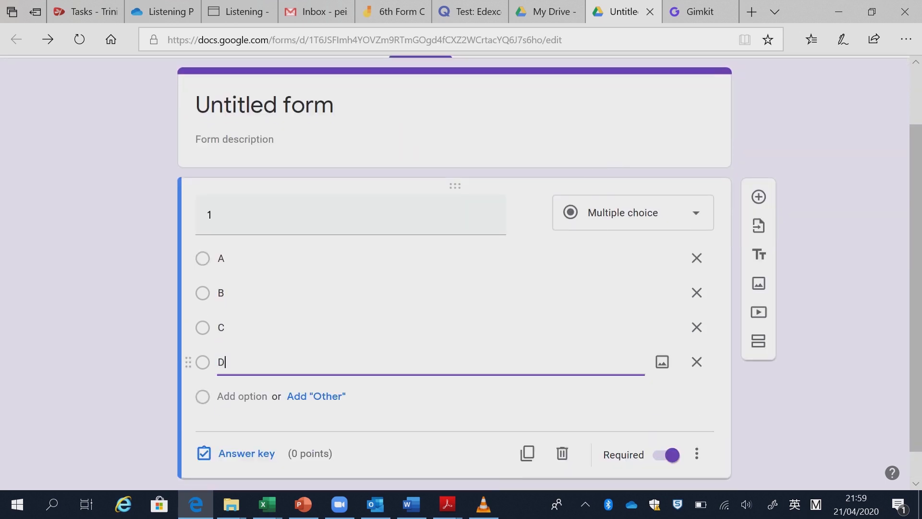
- Set the question's value to 1 point in its answer key
key(Tab)
key(Tab)
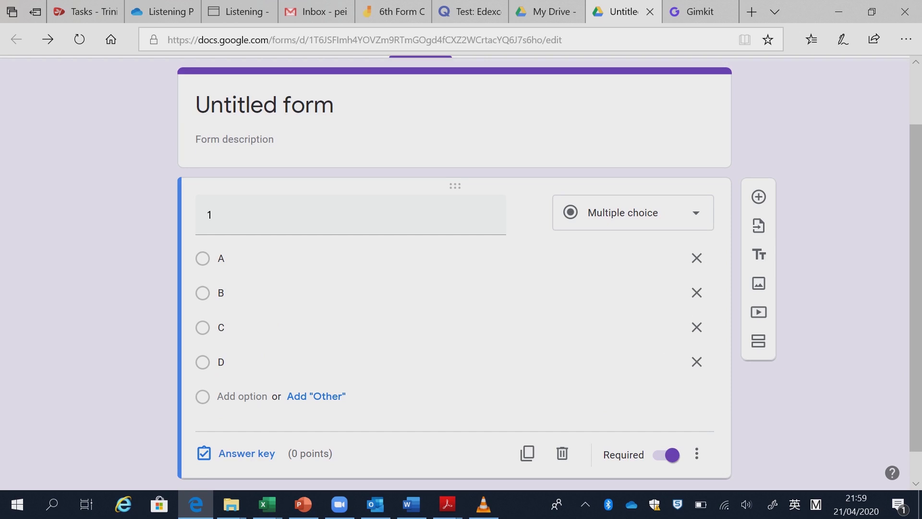
click(226, 453)
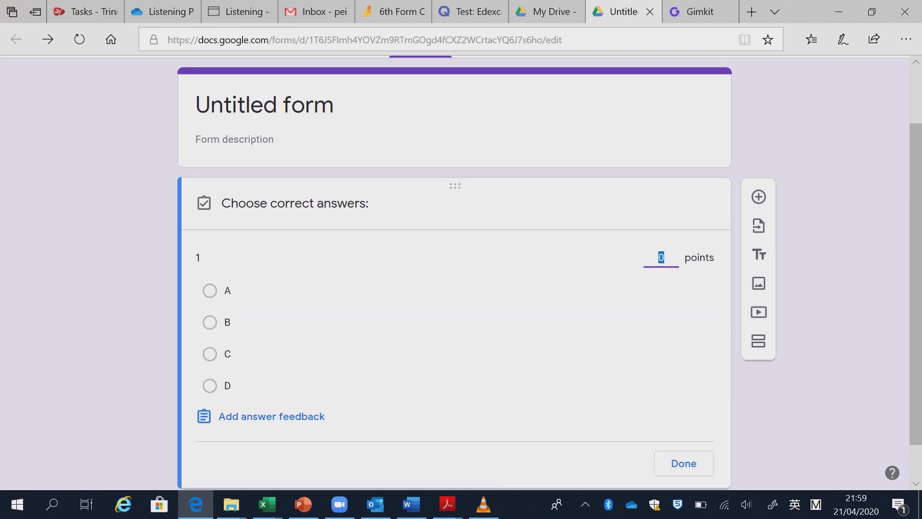
text(1)
click(683, 463)
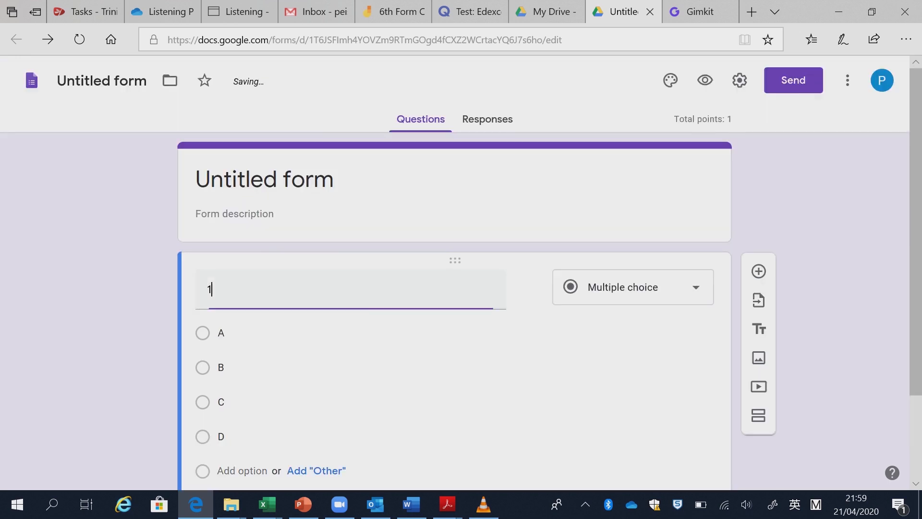
- Duplicate the completed question three times, keeping its A to D options and point value
scroll(480, 336, down, 2)
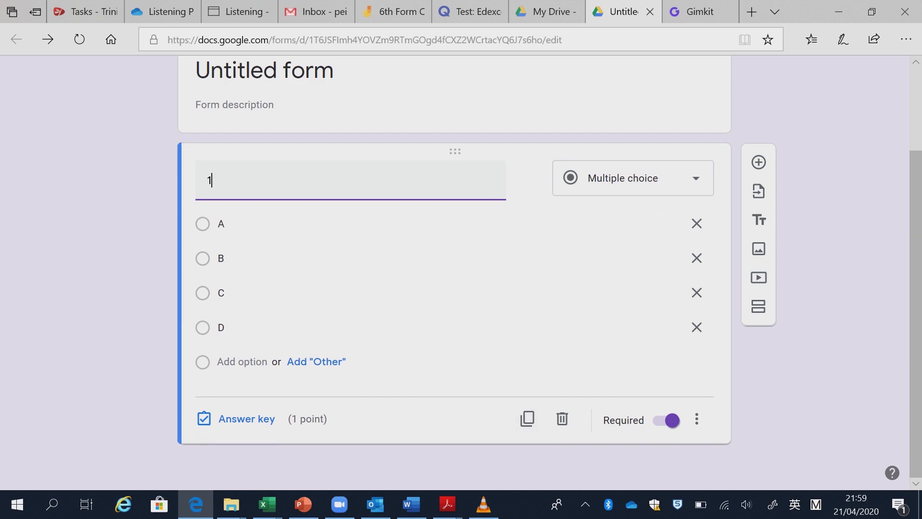
click(528, 418)
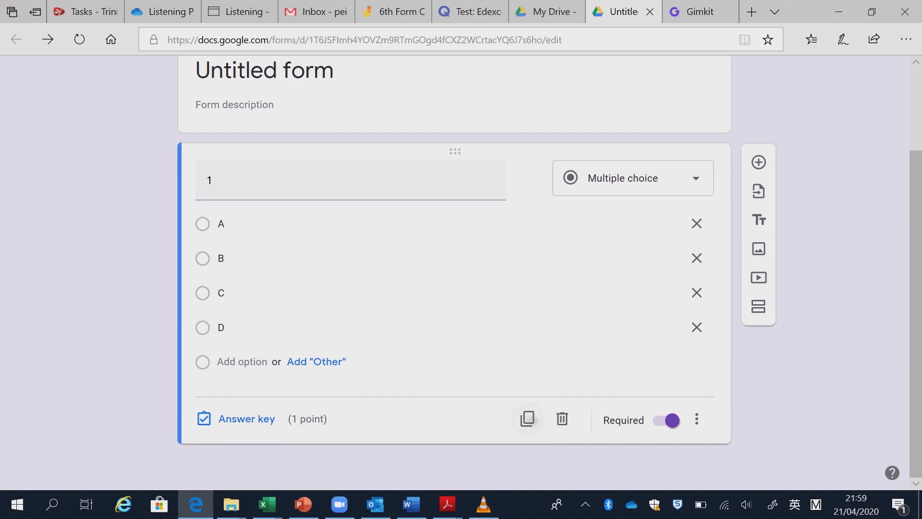
click(527, 417)
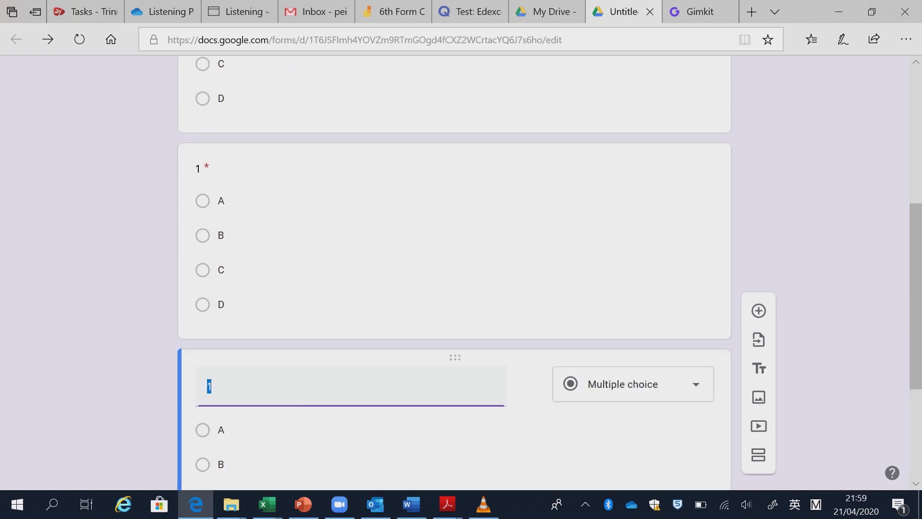
click(528, 423)
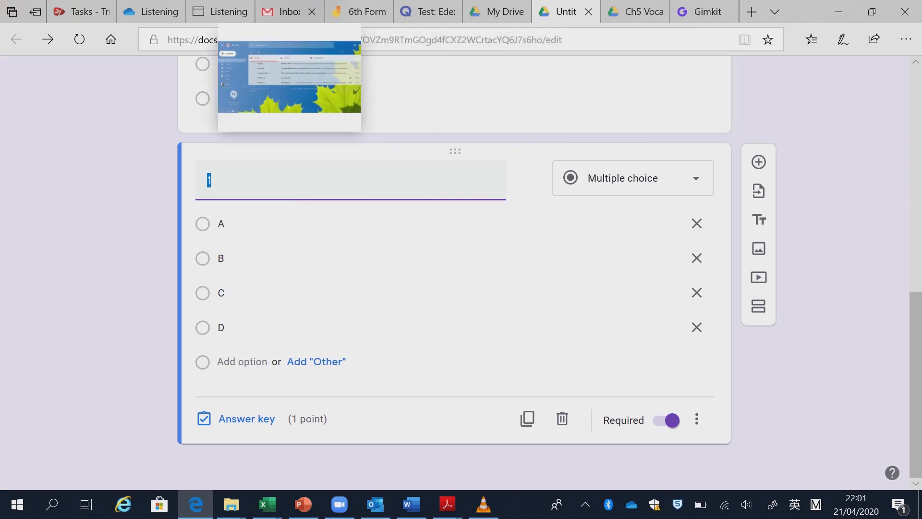
- Open the Google Forms quiz linked in item 3 of the PowerPoint revision checklist and complete its e-mail and name page
click(303, 504)
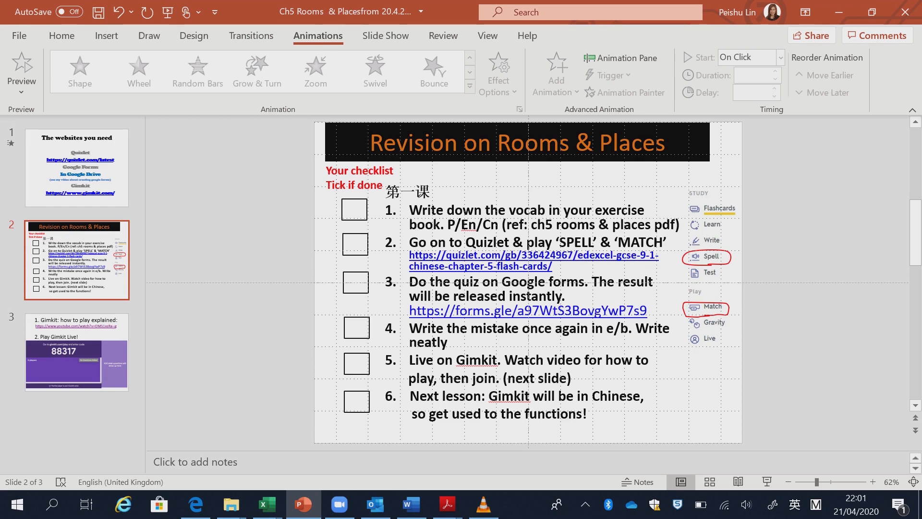
ctrl+click(528, 311)
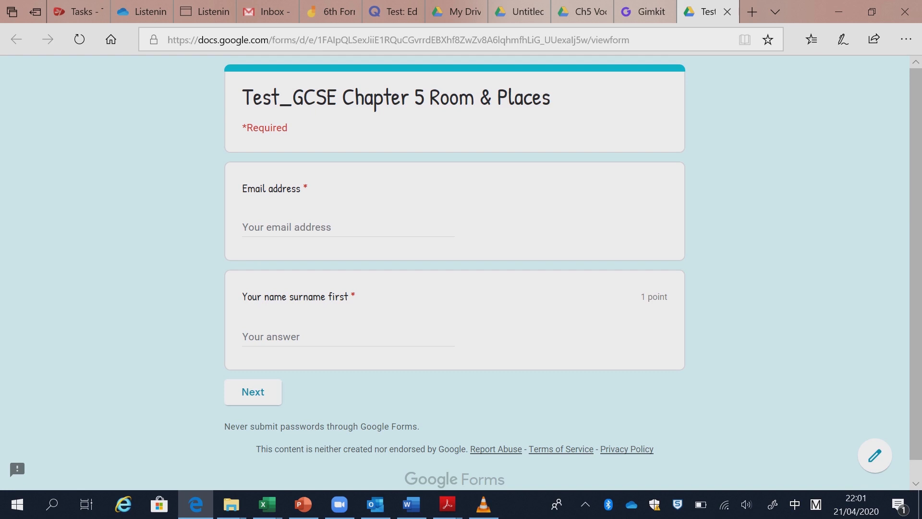
click(258, 392)
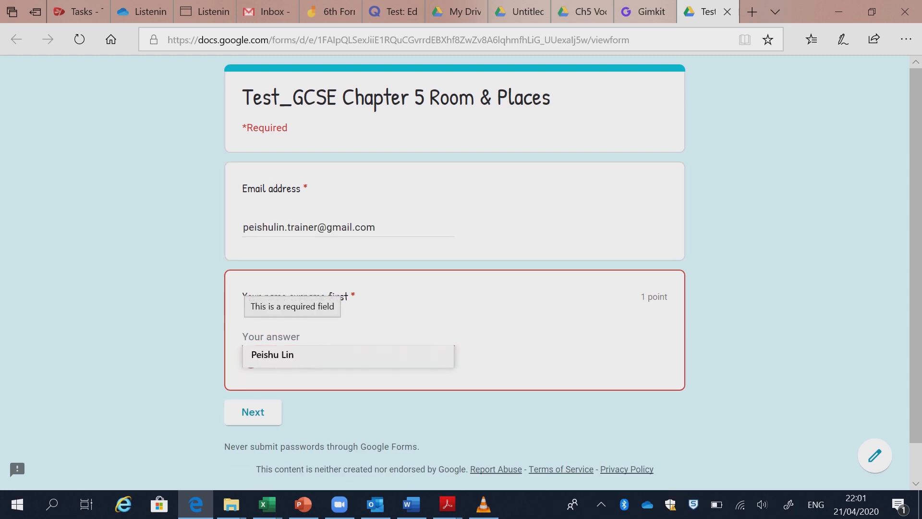
click(272, 355)
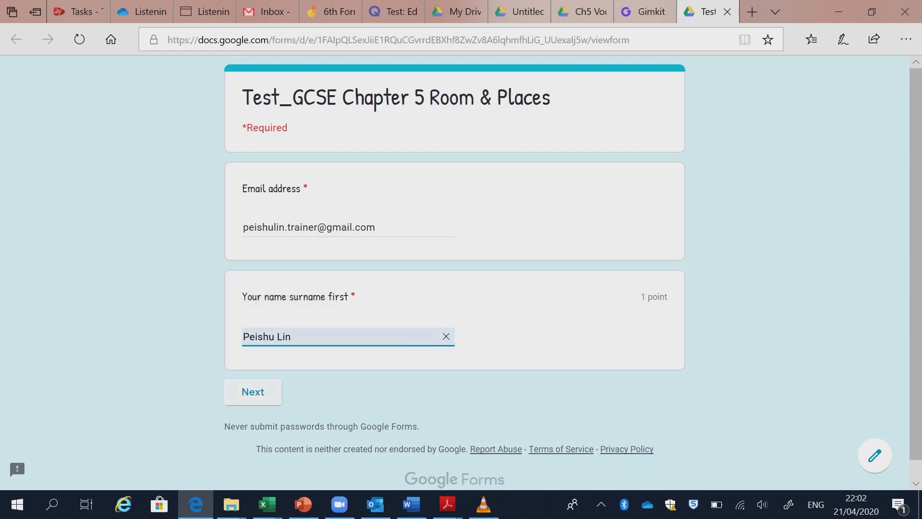
click(253, 392)
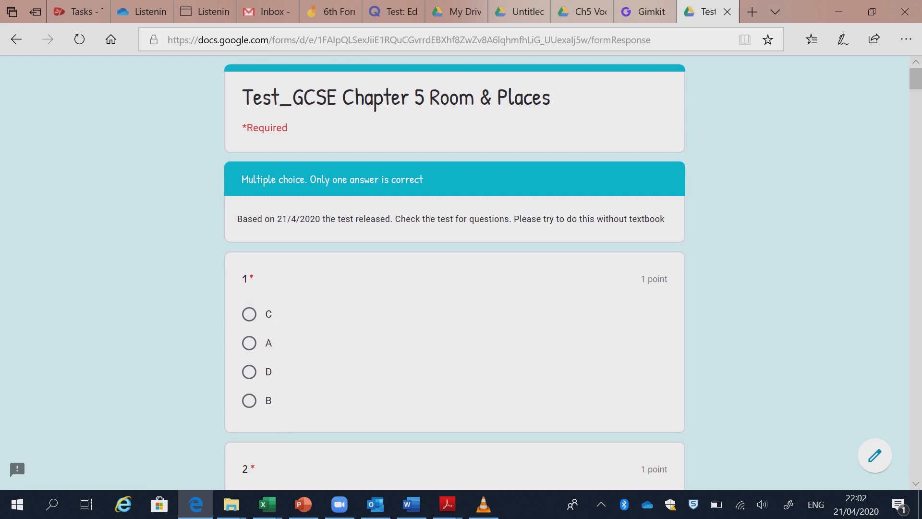
- Look at the quiz form's first questions, then switch to the Quizlet test PDF in Acrobat Reader and view question 1
scroll(455, 274, down, 3)
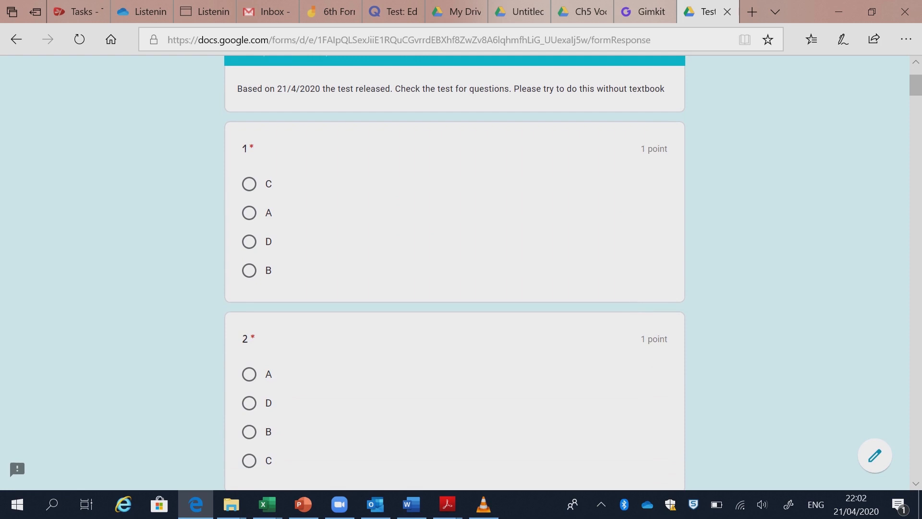
scroll(455, 274, down, 3)
scroll(455, 274, down, 3)
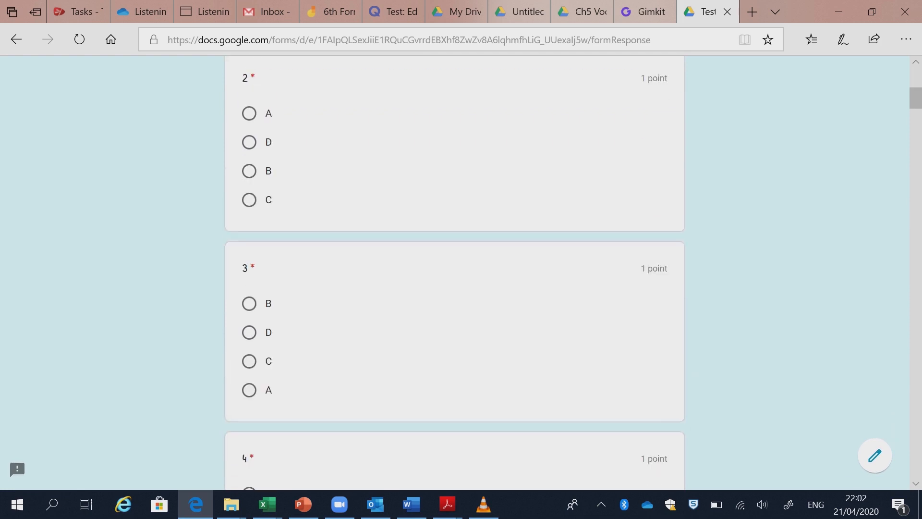
mouse_move(447, 504)
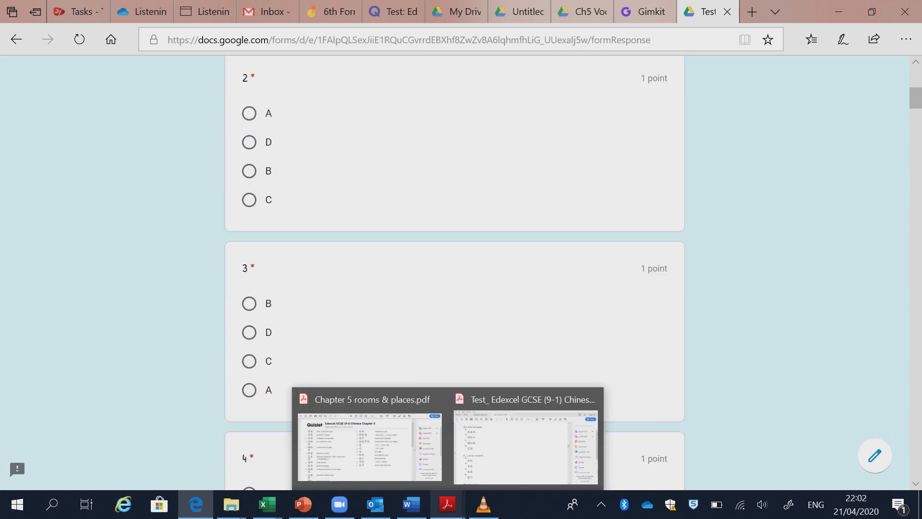
click(526, 447)
scroll(372, 283, up, 5)
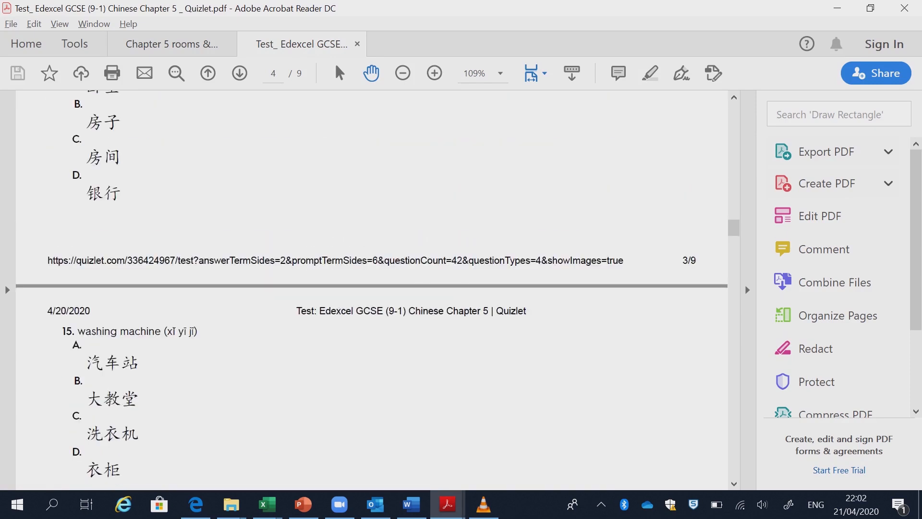
scroll(372, 283, up, 8)
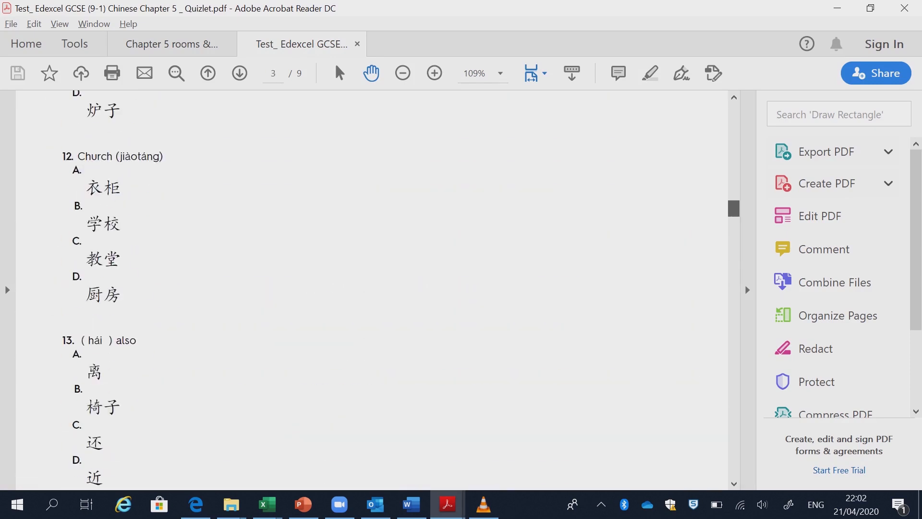
drag(734, 209, 734, 110)
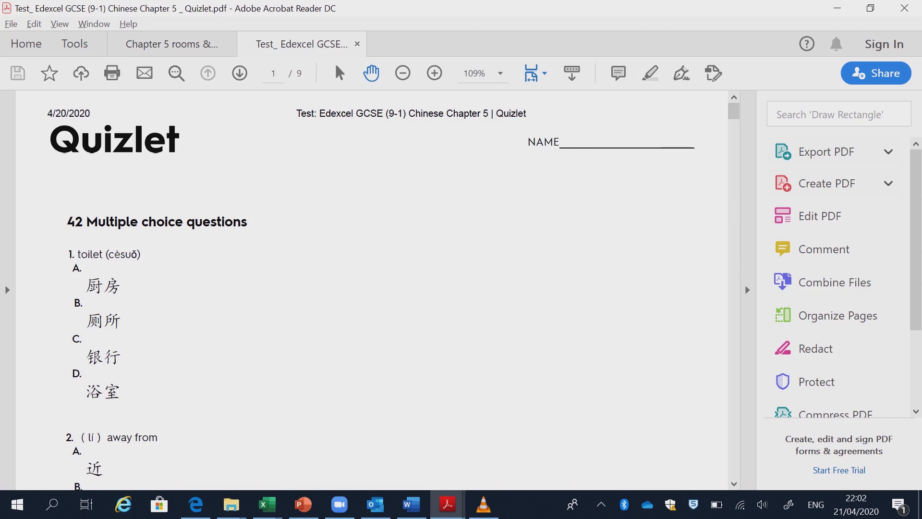
- Switch back to the quiz form in the browser and look through its questions from 1 to 42
key(alt+Tab)
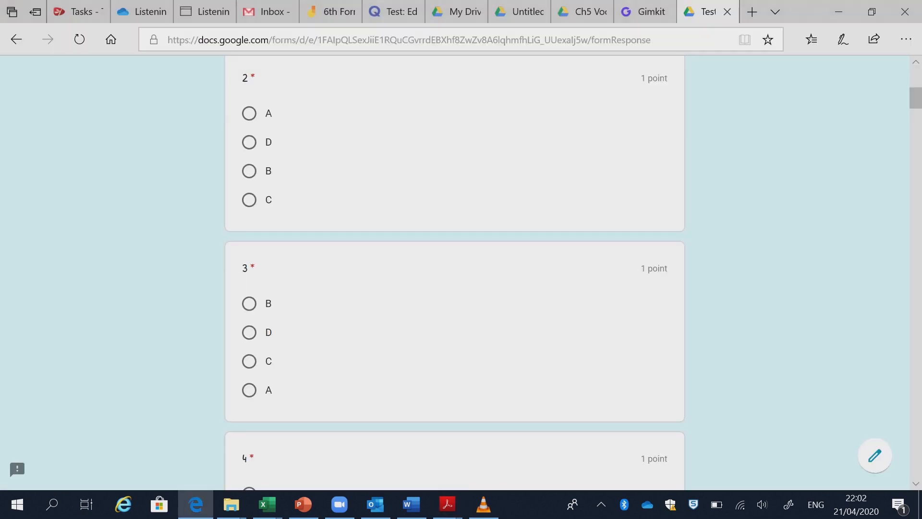
scroll(454, 274, up, 7)
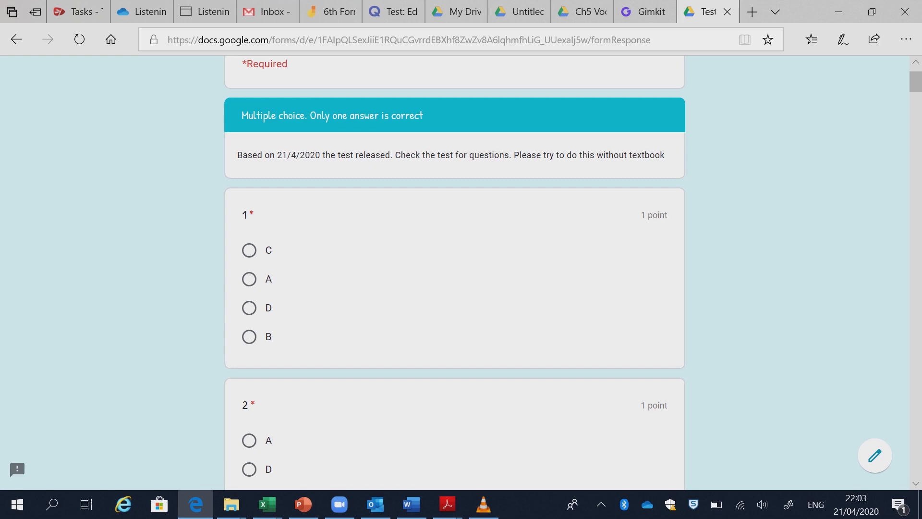
scroll(455, 274, down, 20)
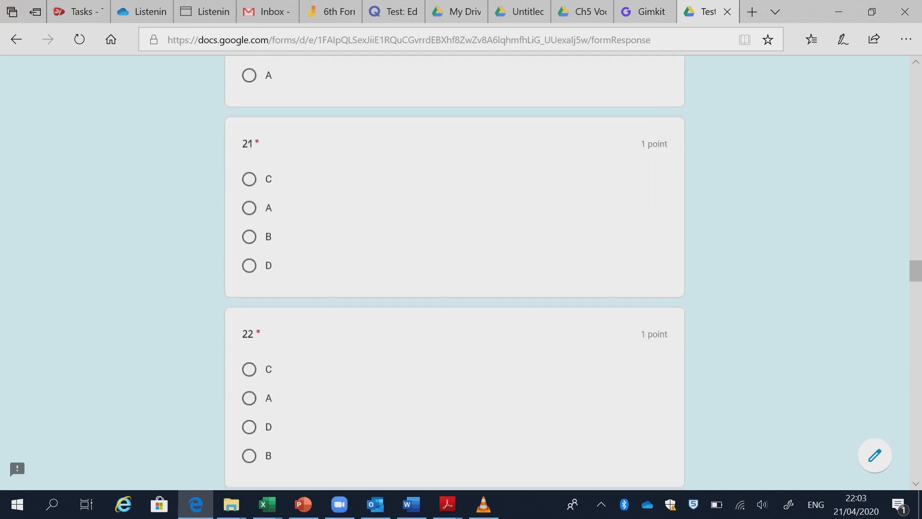
scroll(454, 274, down, 20)
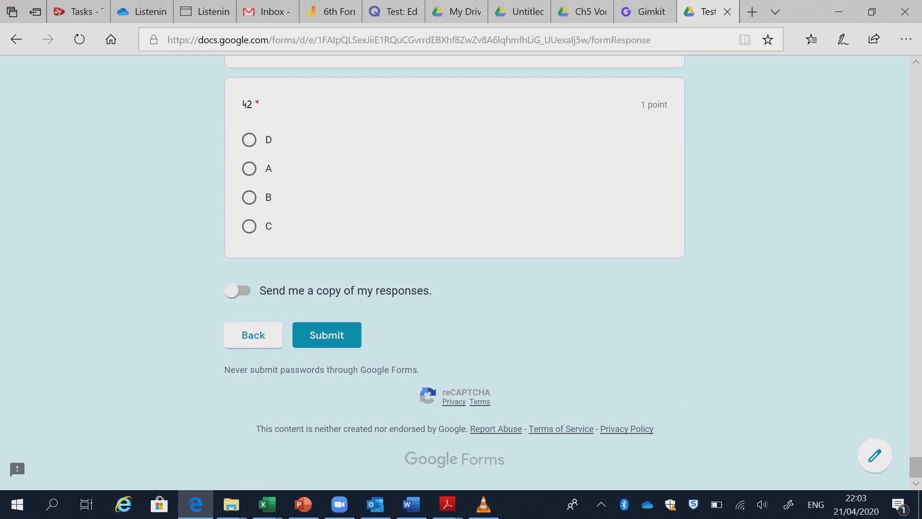
scroll(455, 274, up, 20)
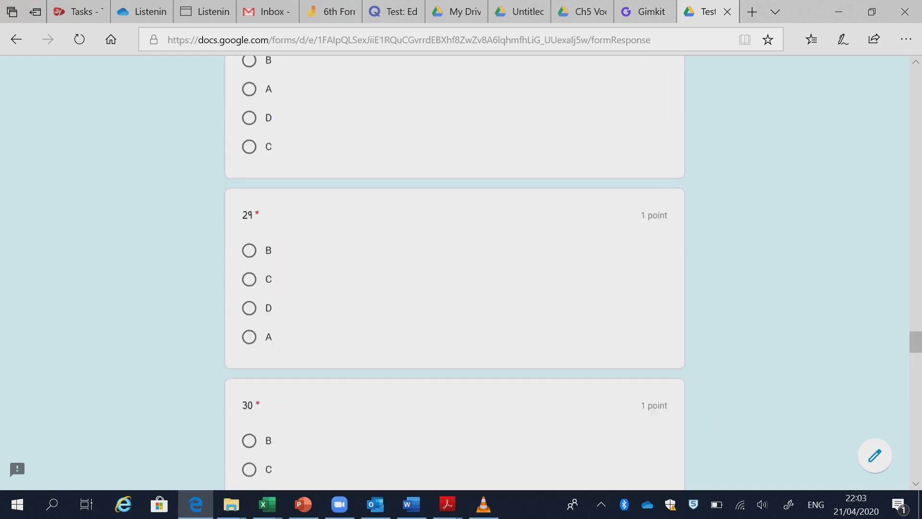
scroll(455, 274, up, 10)
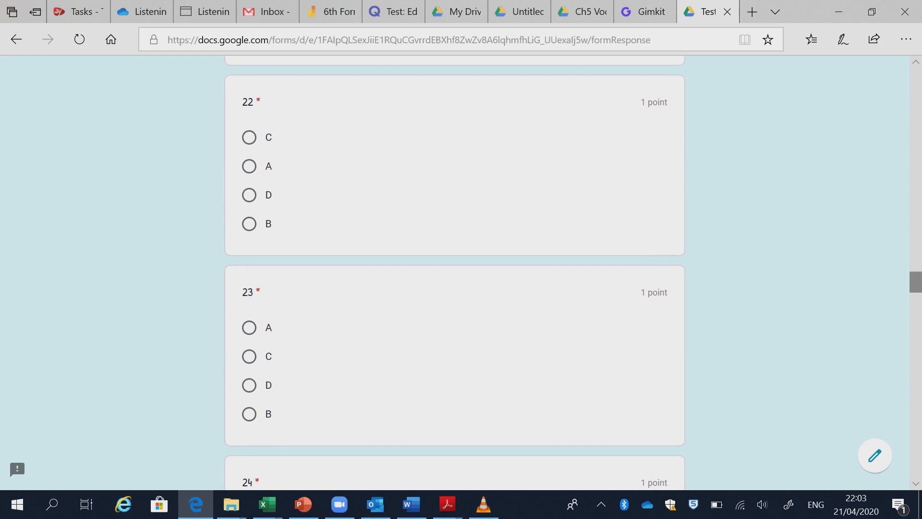
drag(917, 282, 916, 79)
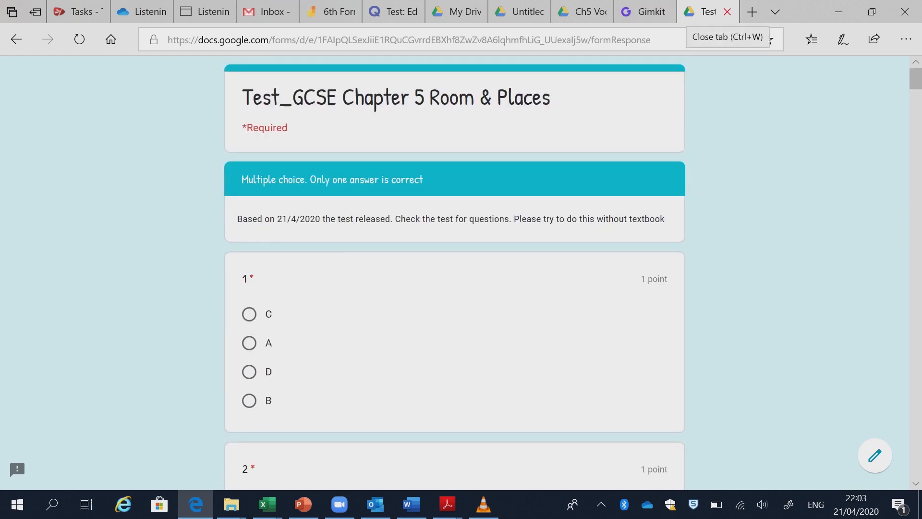
- Close the live quiz and review the response summary, missed questions and scores of the Test_GCSE Chapter 5 Room & Places form in its editor
click(727, 11)
key(Return)
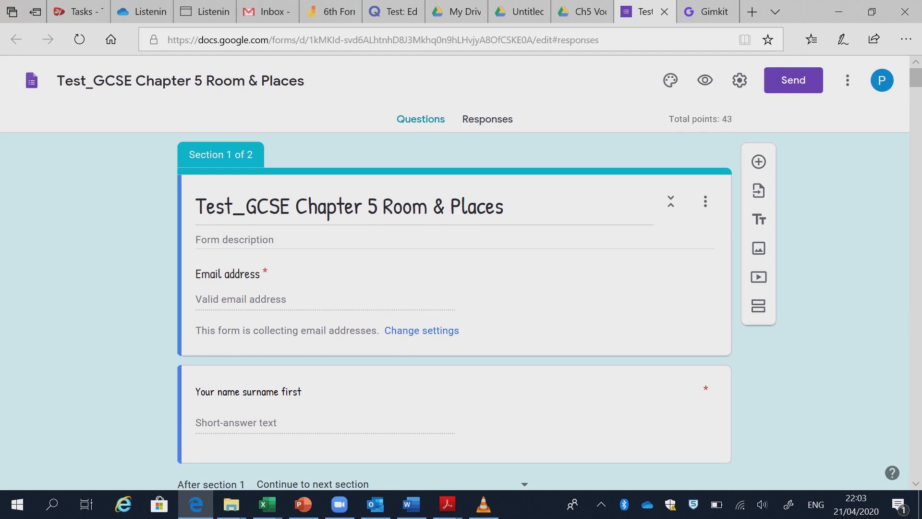
scroll(455, 273, down, 5)
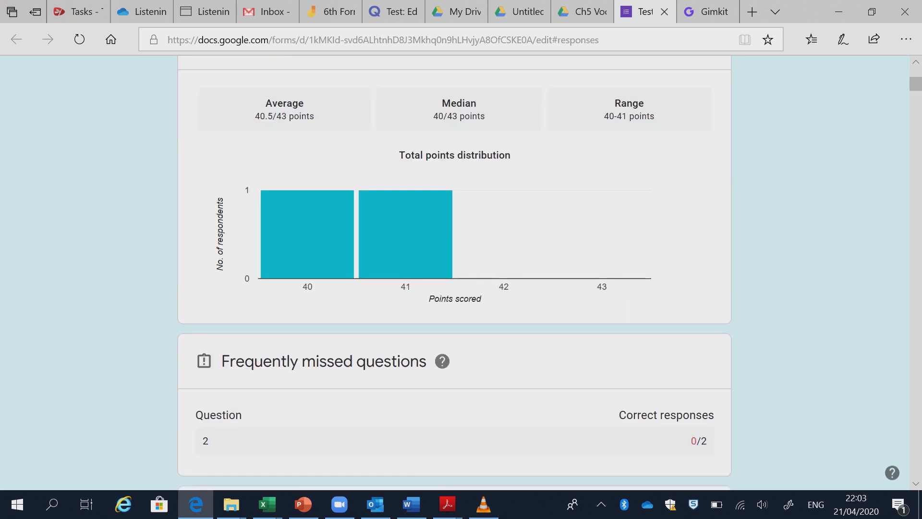
mouse_move(413, 240)
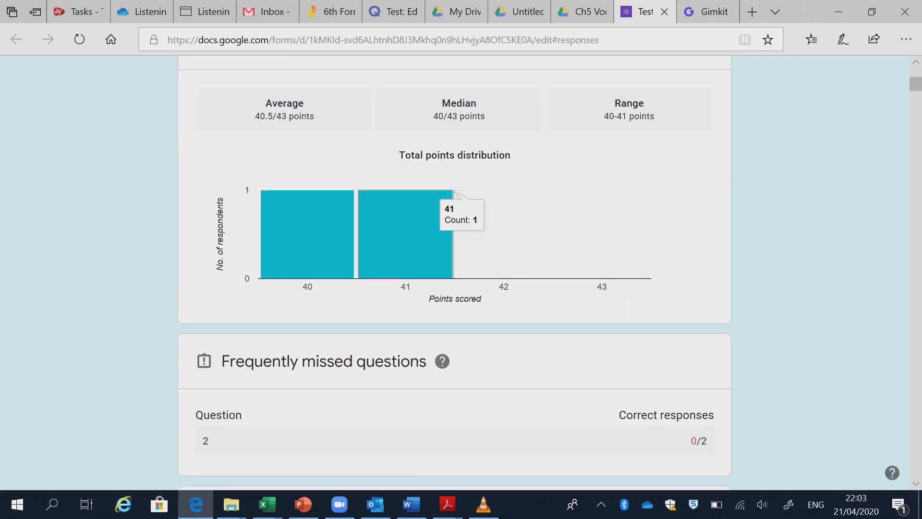
scroll(454, 272, up, 5)
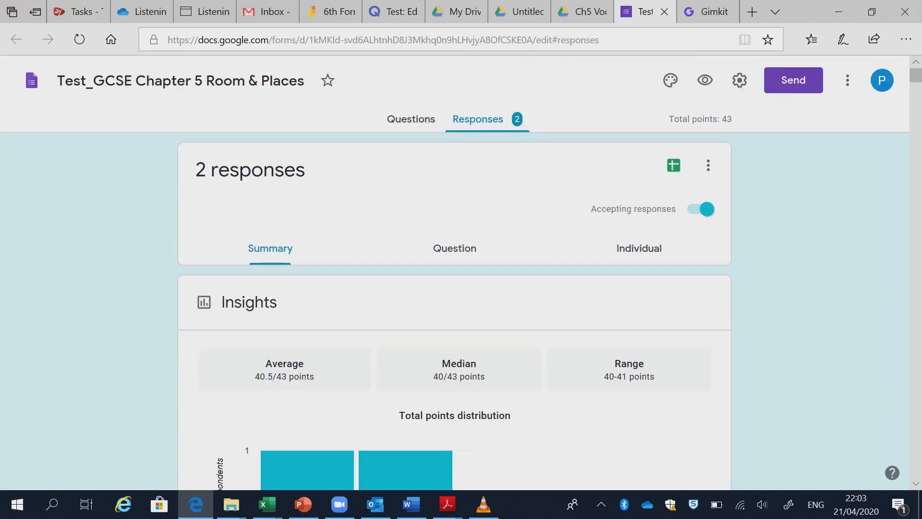
scroll(454, 272, down, 5)
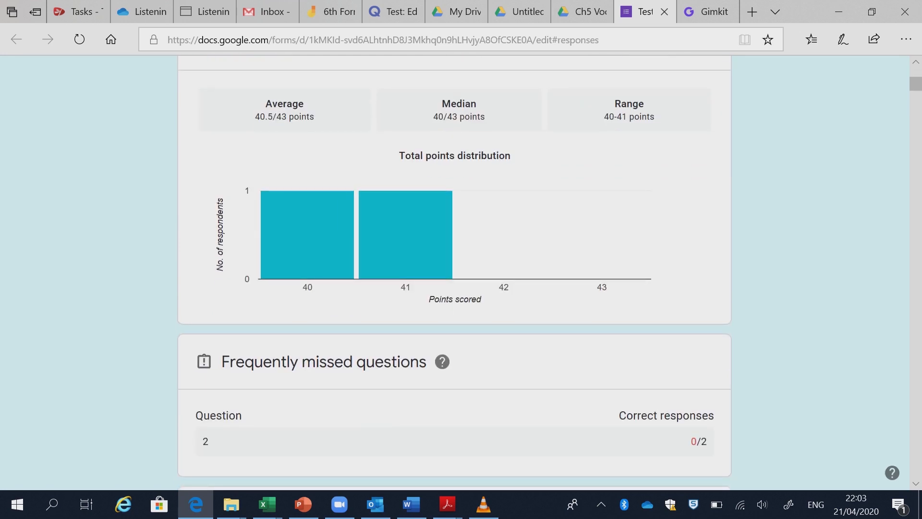
scroll(454, 272, down, 3)
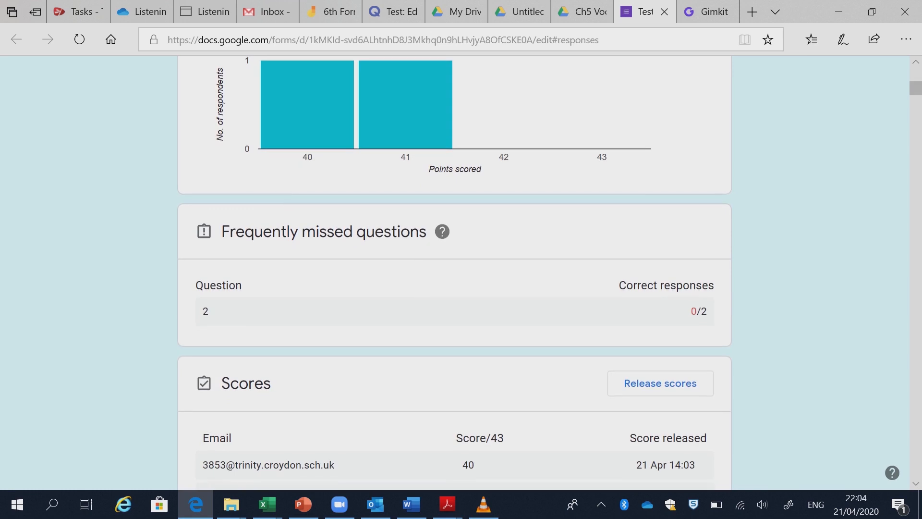
scroll(455, 272, down, 4)
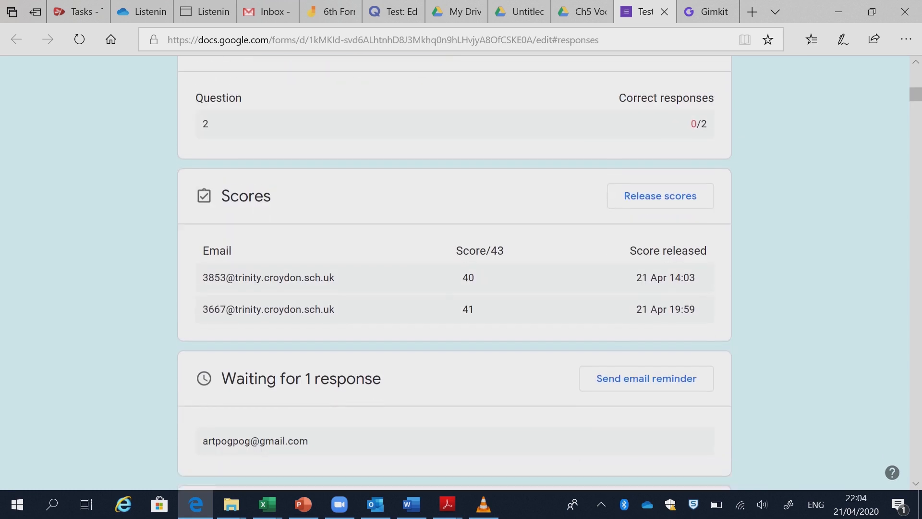
scroll(454, 272, up, 10)
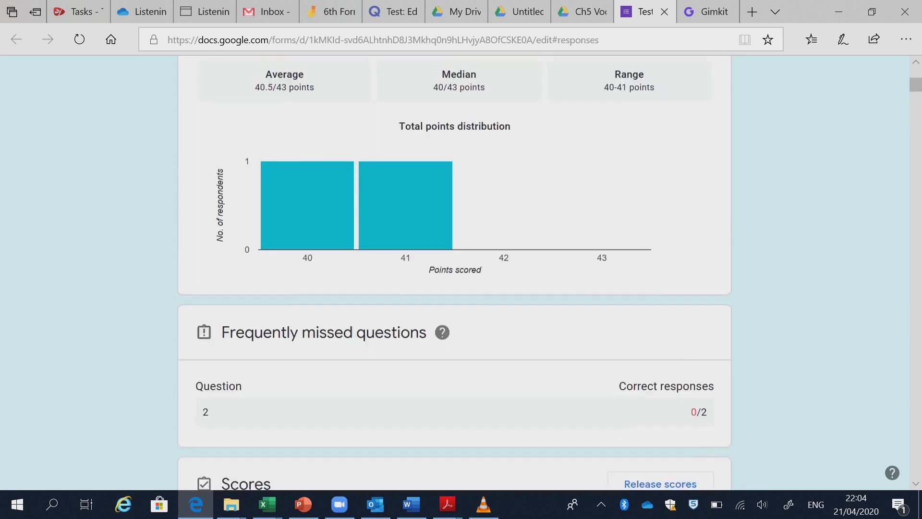
- Open the individual responses and examine how the first respondent's answers are marked question by question
click(639, 248)
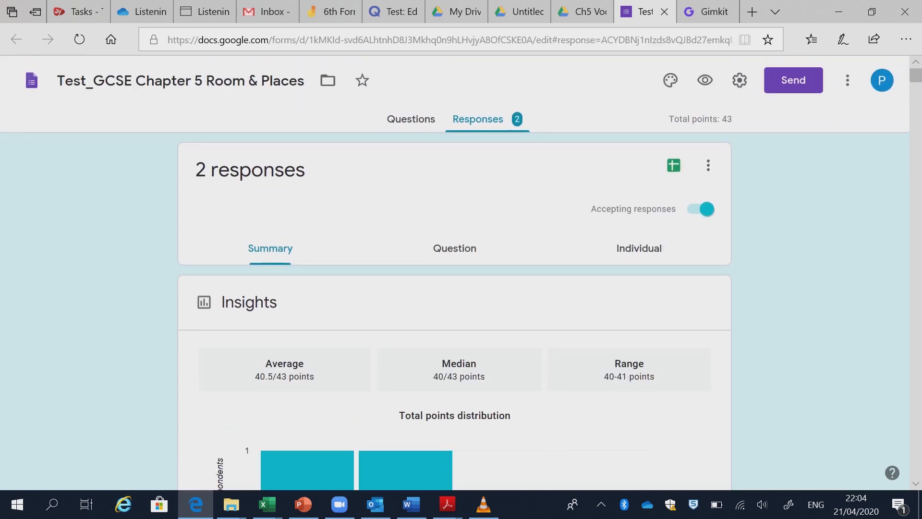
scroll(455, 272, down, 10)
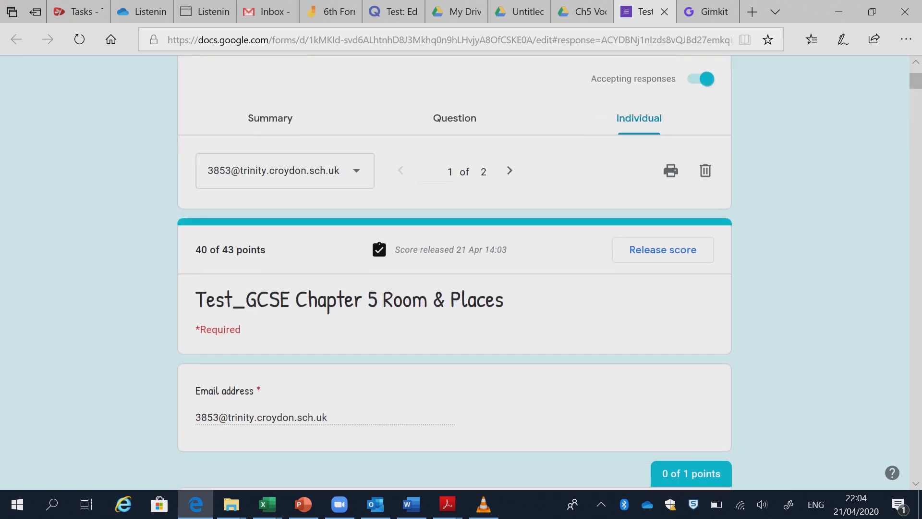
scroll(455, 272, down, 10)
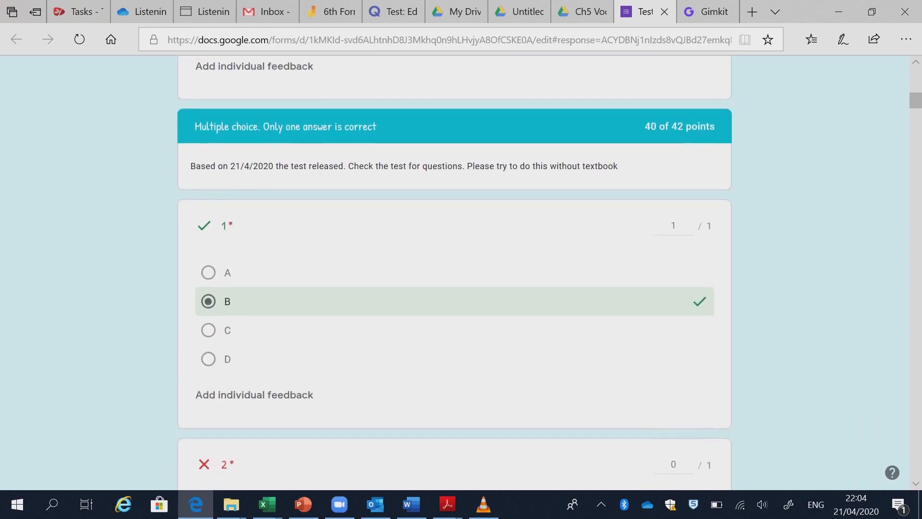
scroll(454, 272, down, 2)
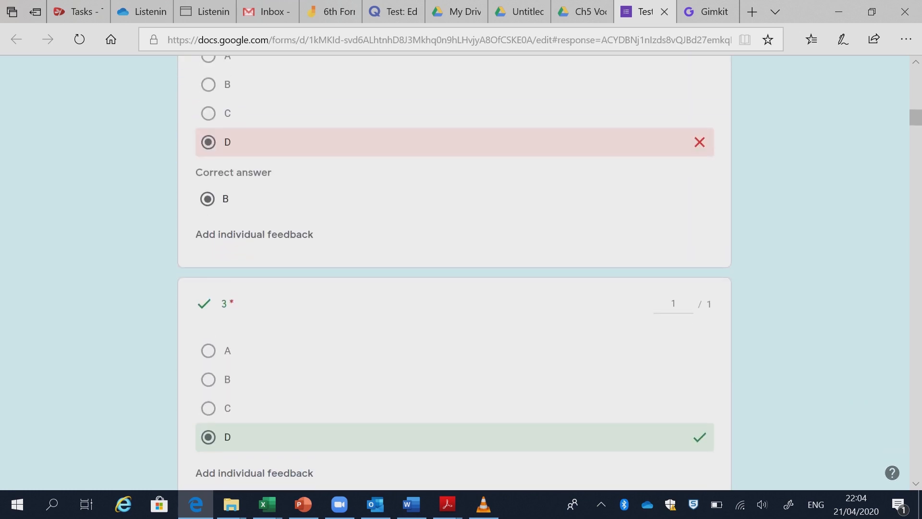
scroll(454, 272, down, 14)
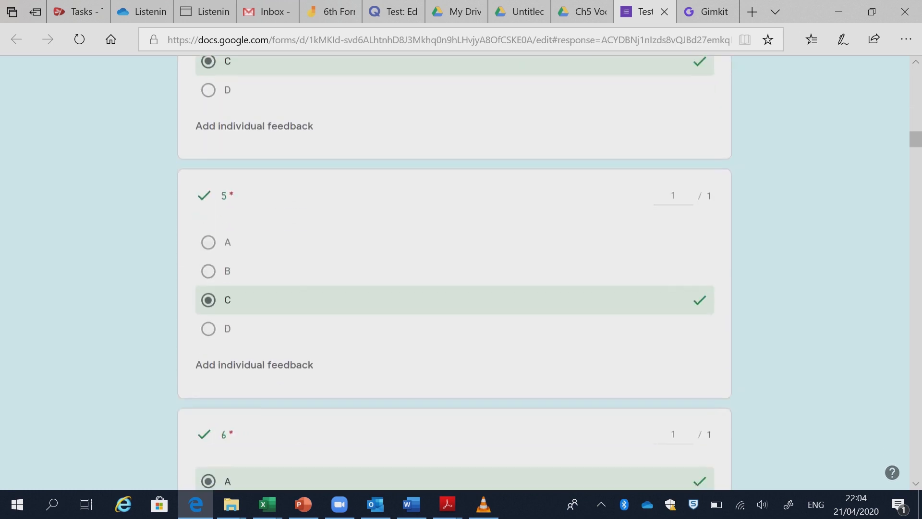
scroll(455, 272, down, 16)
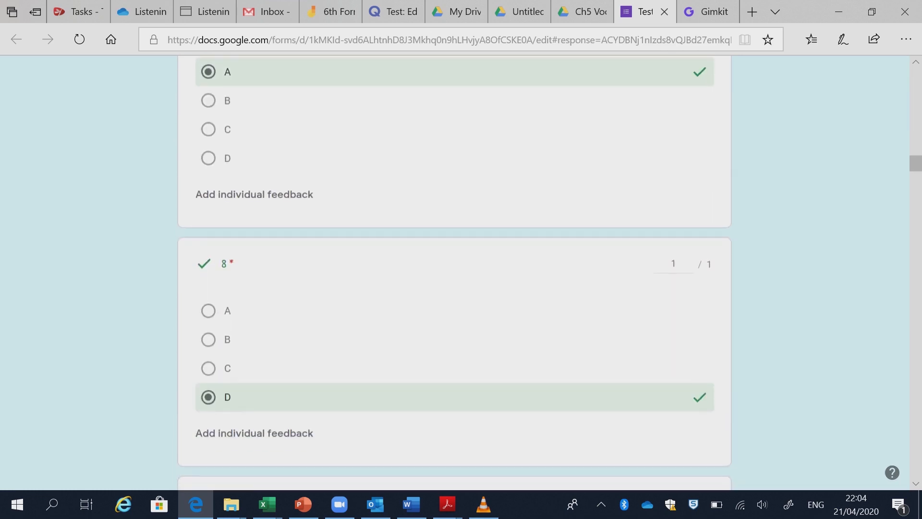
scroll(454, 273, down, 3)
scroll(454, 273, up, 4)
- Switch back to the Revision on Rooms & Places checklist slide in PowerPoint
key(alt+Tab)
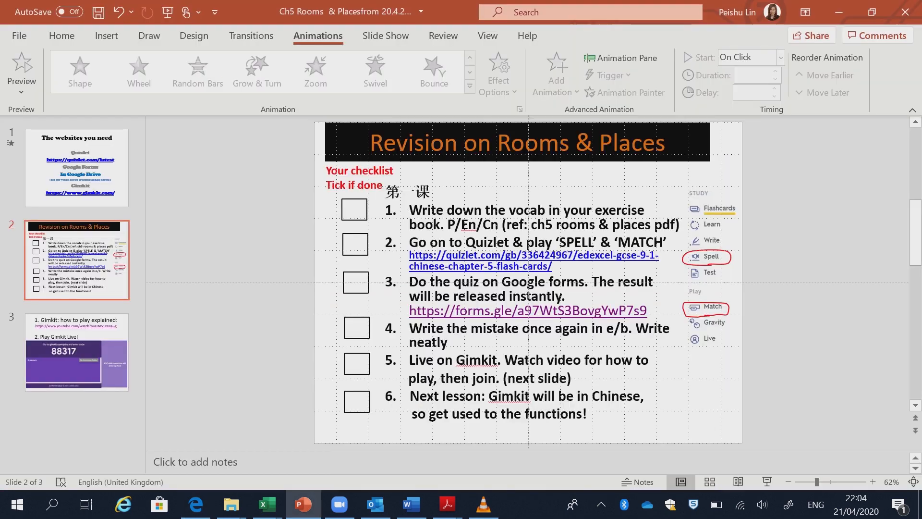